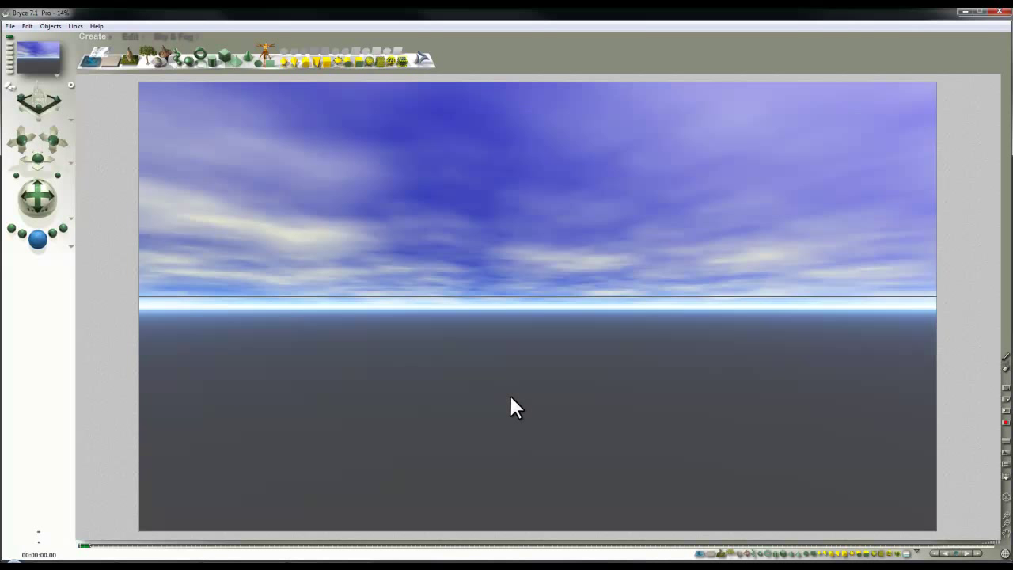
# Delete the ground plane and check the empty scene in the overhead and camera views.
pyautogui.click(531, 393)
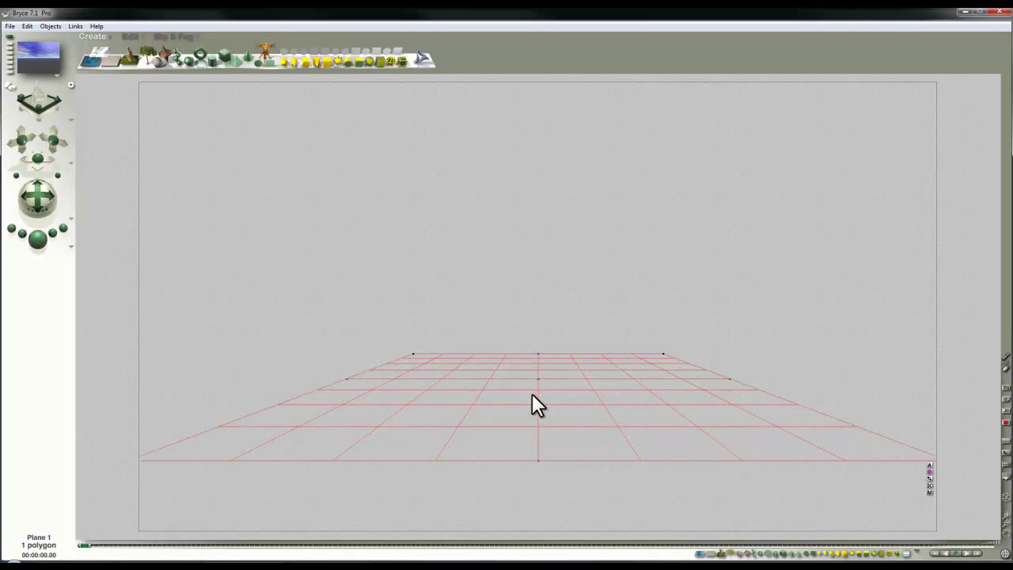
pyautogui.press('Delete')
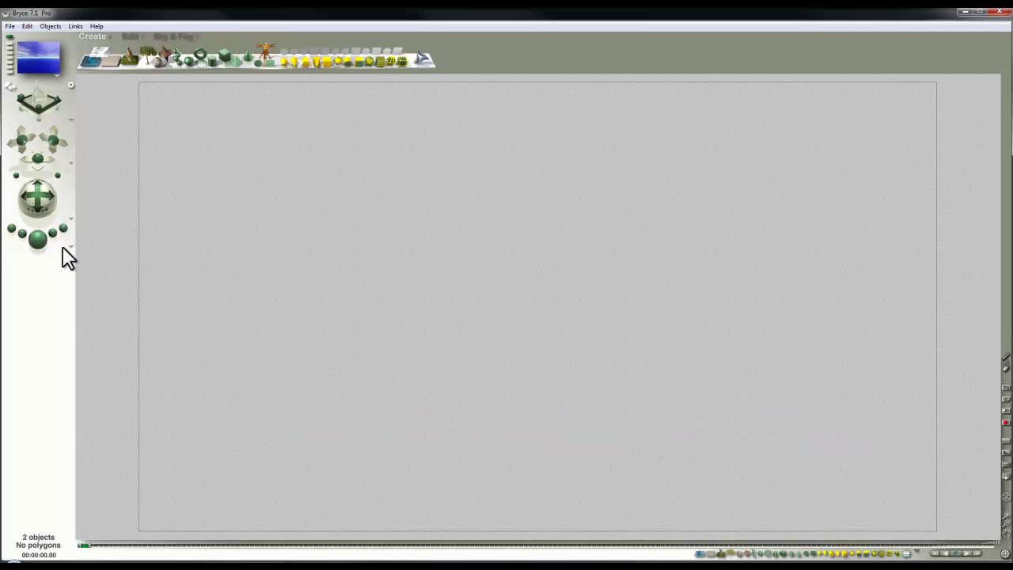
pyautogui.press('2')
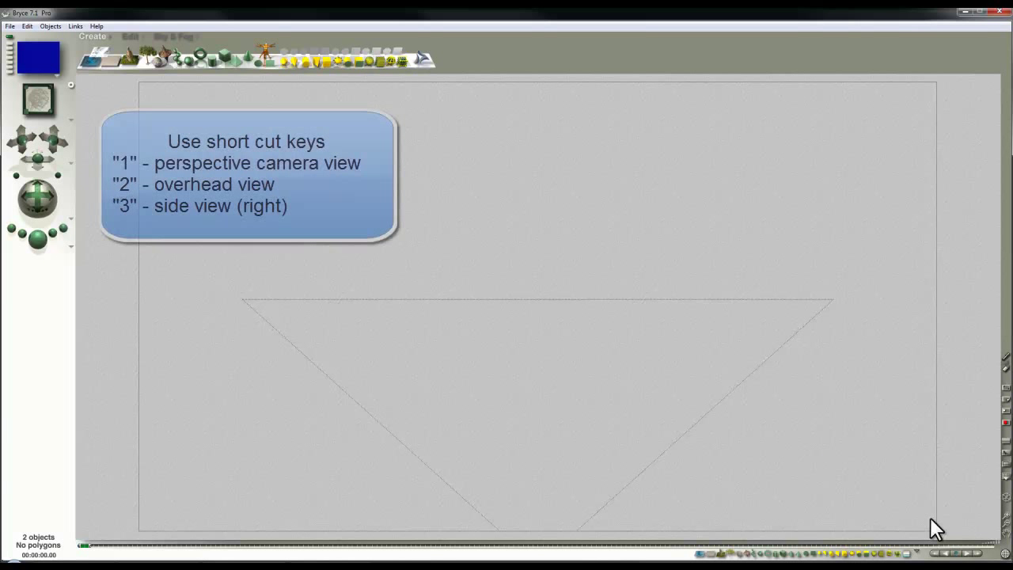
pyautogui.click(1008, 529)
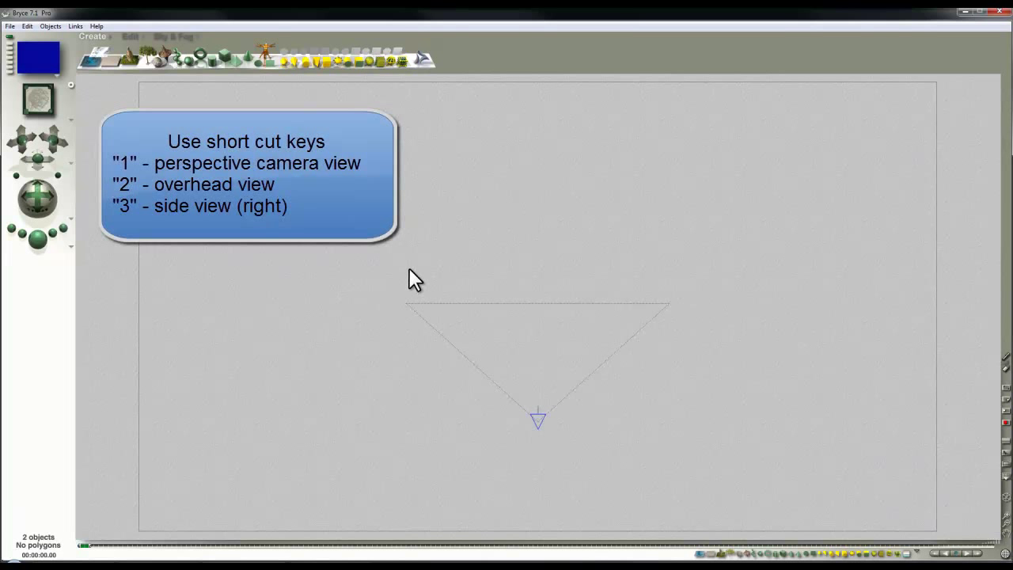
pyautogui.press('1')
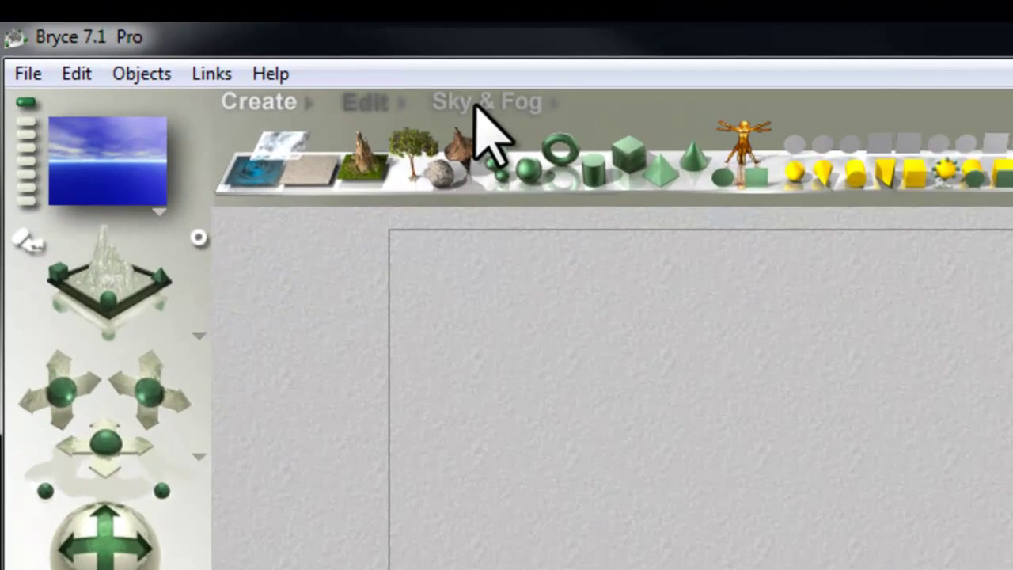
# Choose Custom Sky from the Sky & Fog sky presets.
pyautogui.click(171, 37)
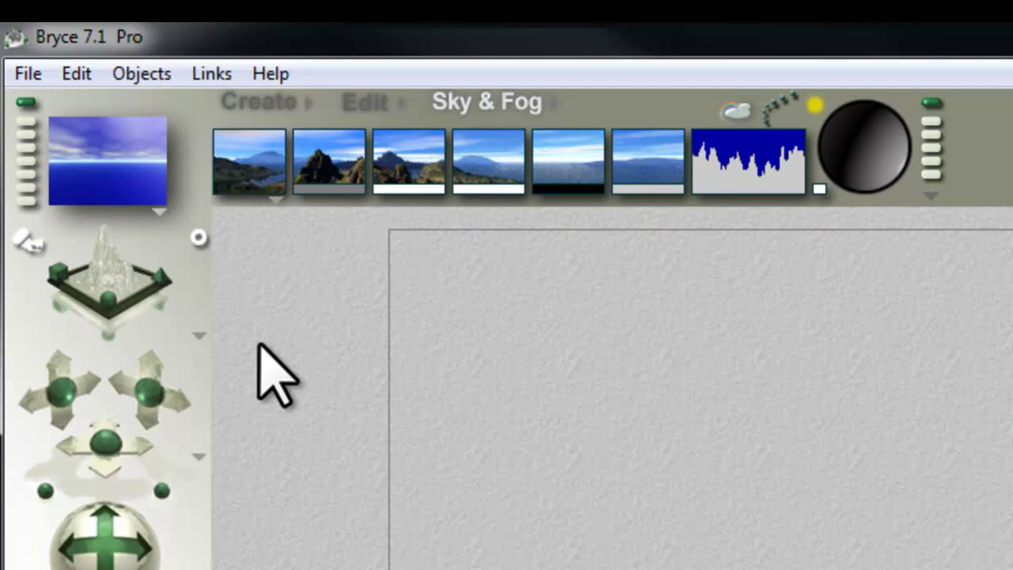
pyautogui.click(276, 201)
pyautogui.click(340, 274)
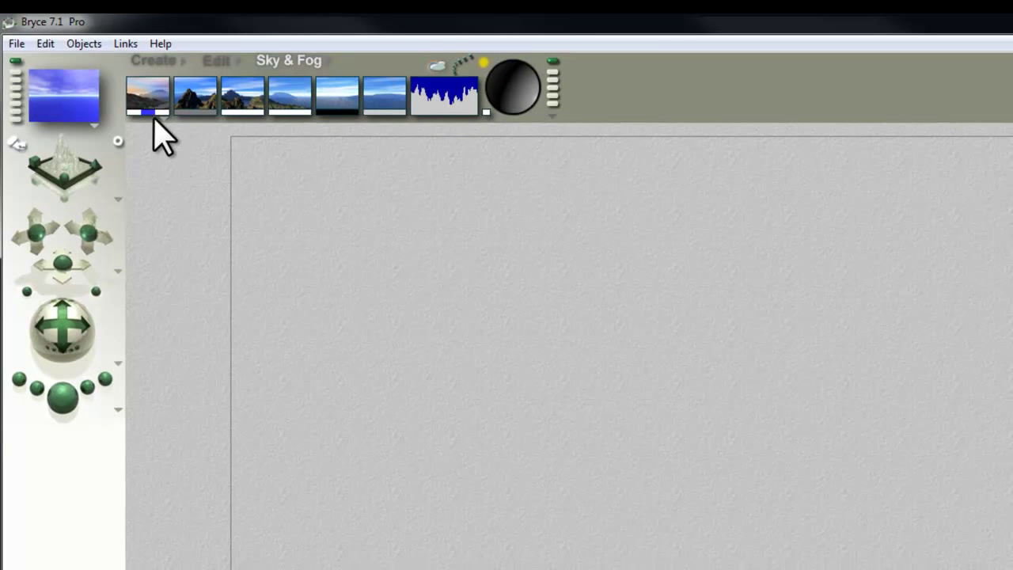
# Set the custom sky colour to black and clear the clouds.
pyautogui.click(163, 113)
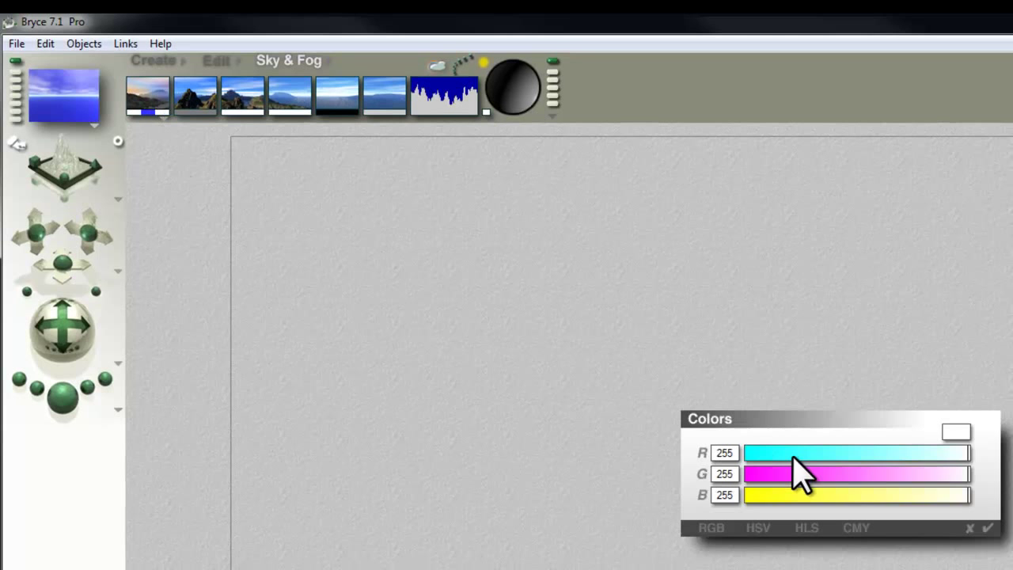
pyautogui.moveTo(793, 457); pyautogui.dragTo(723, 493)
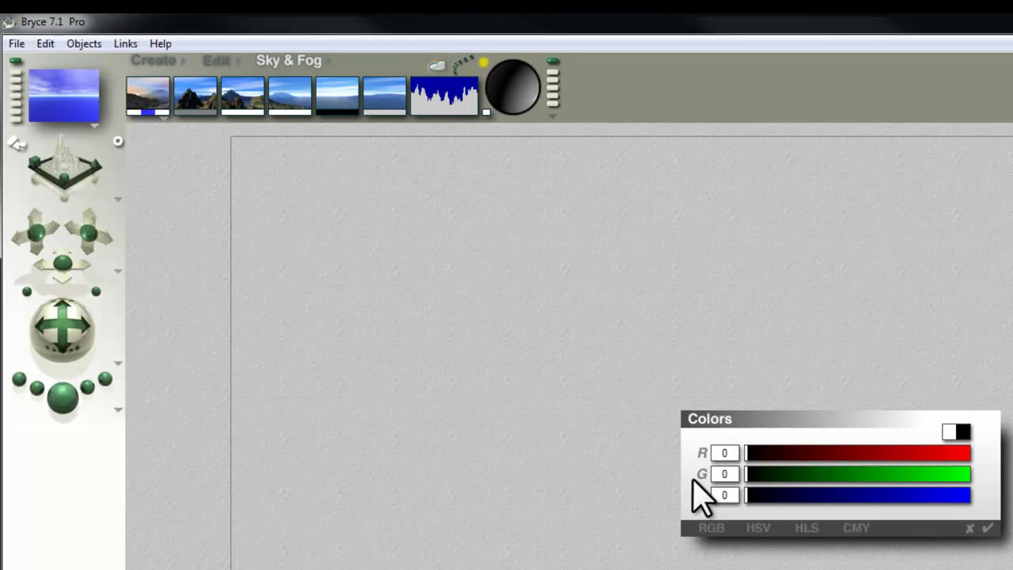
pyautogui.click(988, 527)
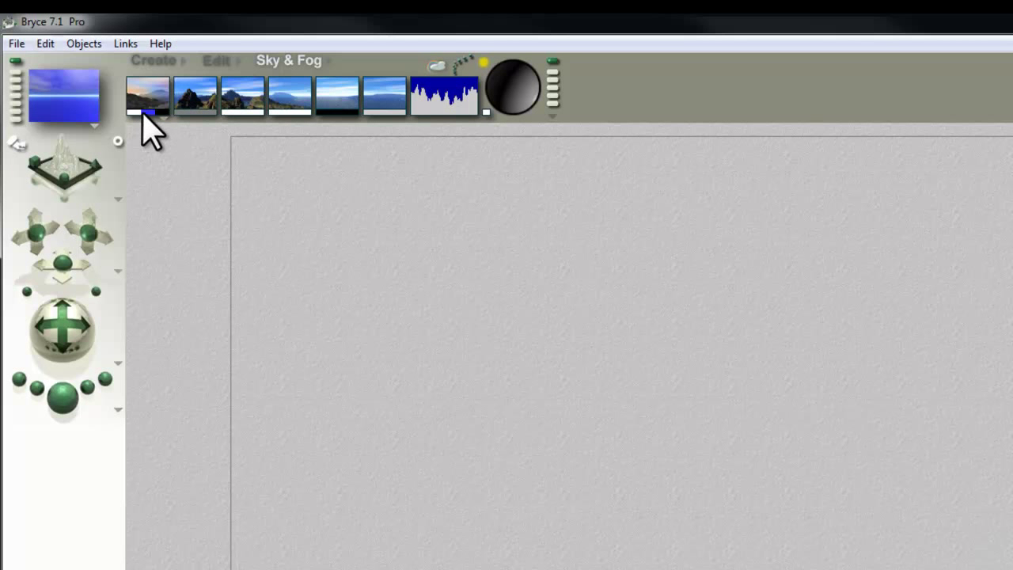
pyautogui.moveTo(143, 115)
pyautogui.mouseDown()
pyautogui.moveTo(155, 115)
pyautogui.moveTo(144, 114)
pyautogui.mouseUp()
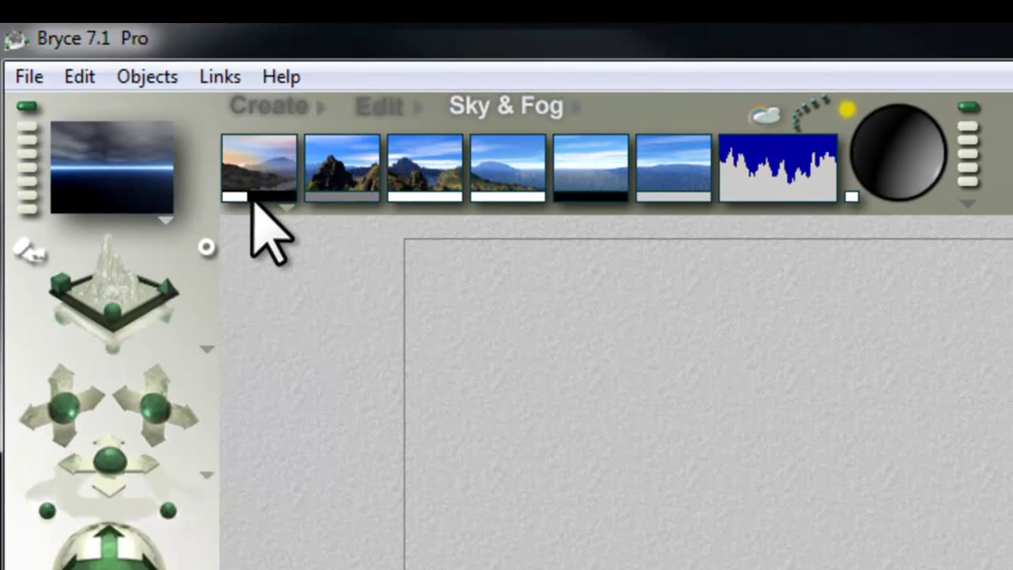
pyautogui.moveTo(252, 201); pyautogui.dragTo(273, 237)
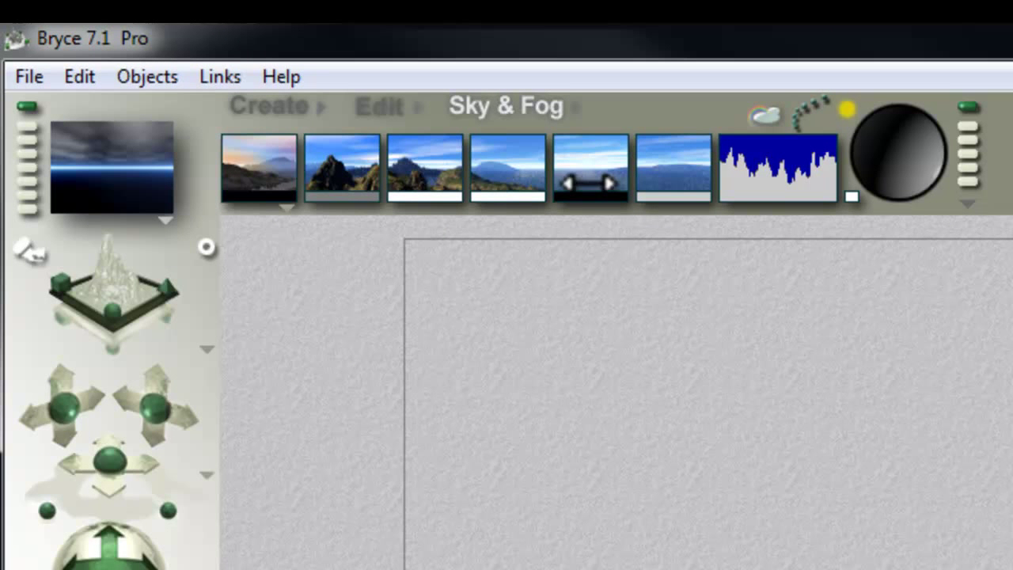
pyautogui.moveTo(585, 168); pyautogui.dragTo(644, 198)
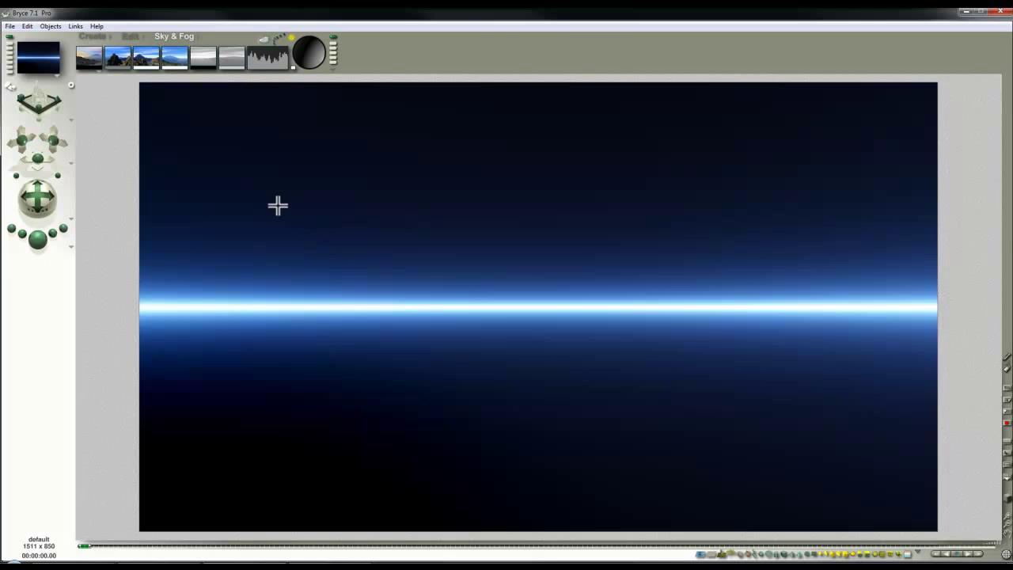
# In Sky Lab, move the sun to azimuth 17.5, altitude 29.1, hide the sun disk and disable sun light.
pyautogui.click(261, 38)
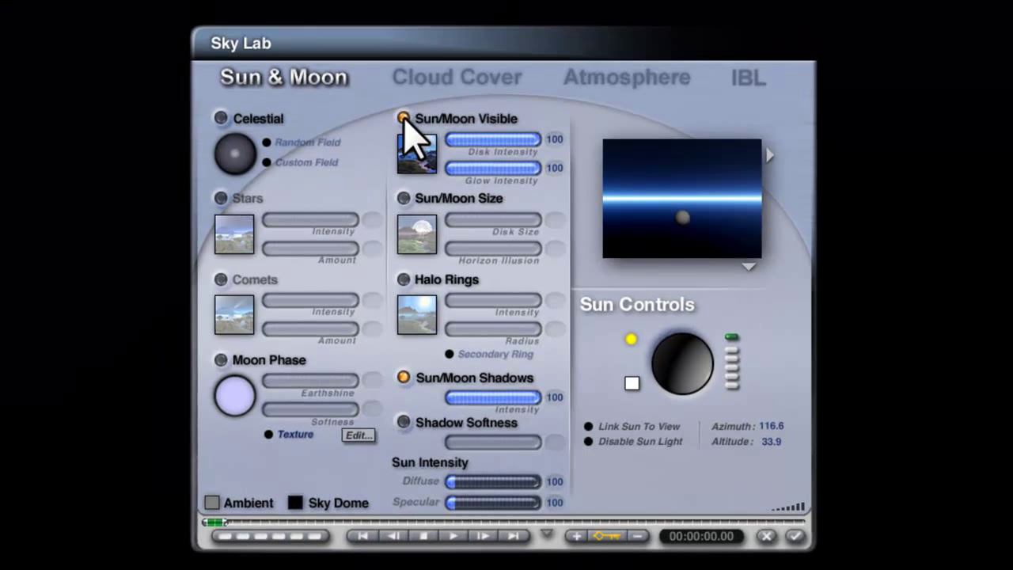
pyautogui.moveTo(661, 375); pyautogui.dragTo(702, 376)
pyautogui.click(749, 267)
pyautogui.click(764, 270)
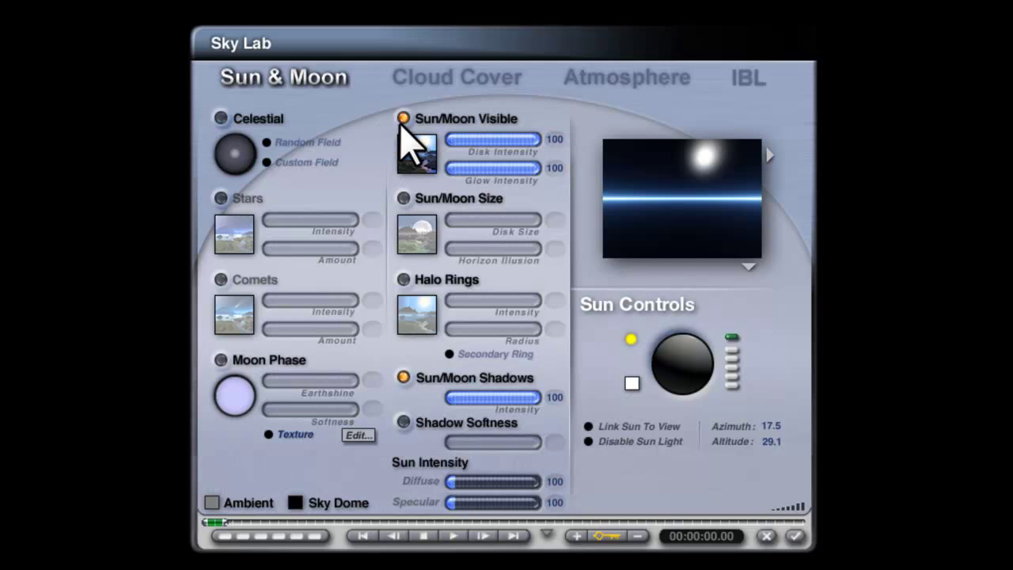
pyautogui.click(403, 118)
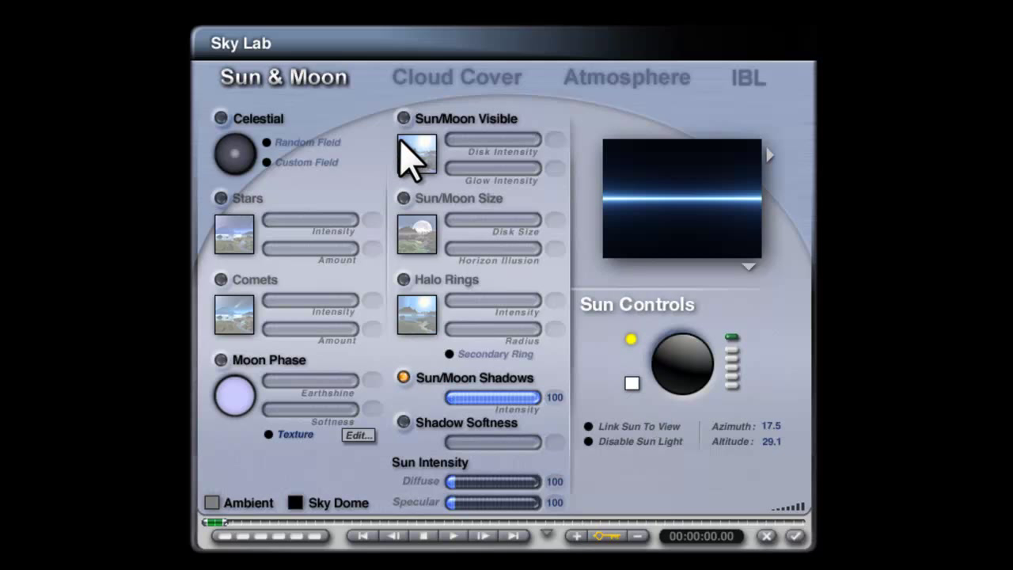
pyautogui.click(588, 441)
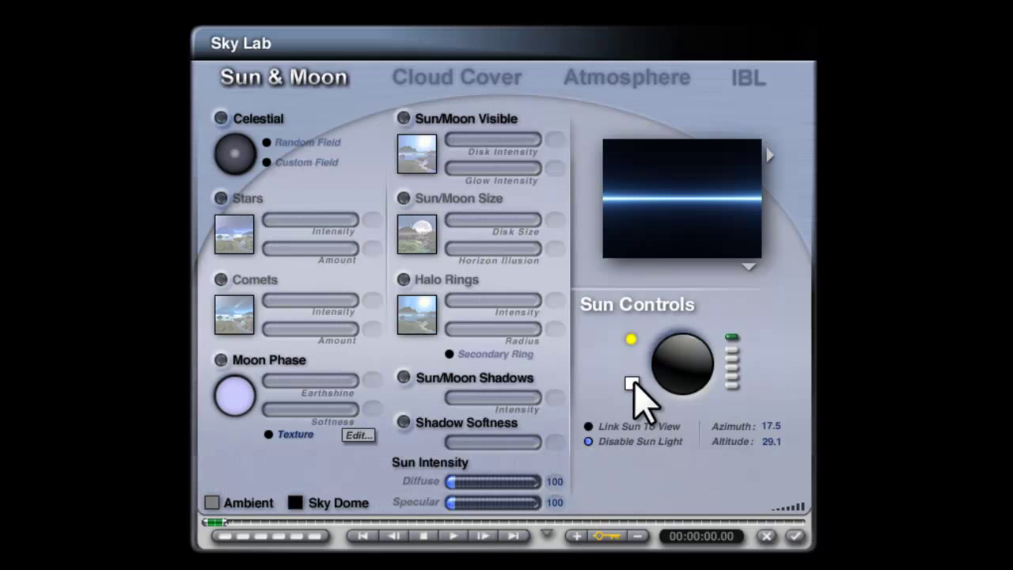
# Set the sun light colour to orange-red: R 255, G 60, B 10.
pyautogui.click(631, 383)
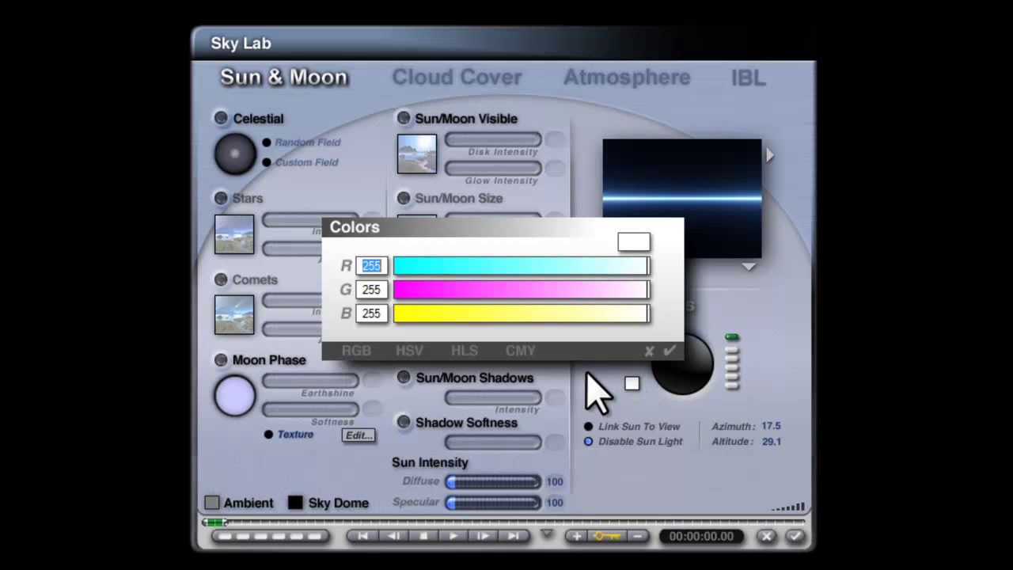
pyautogui.press('Tab')
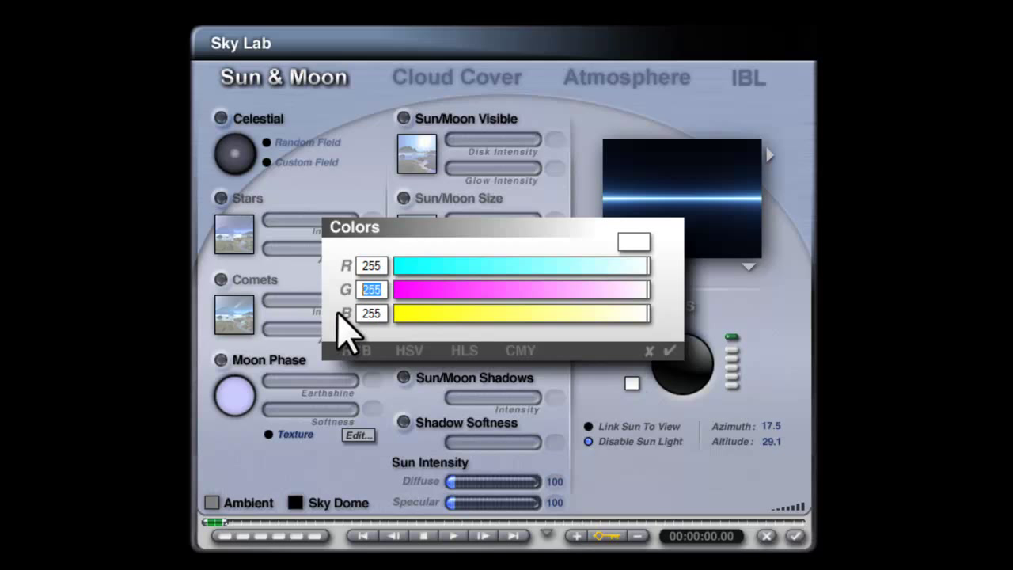
pyautogui.write('60')
pyautogui.press('Tab')
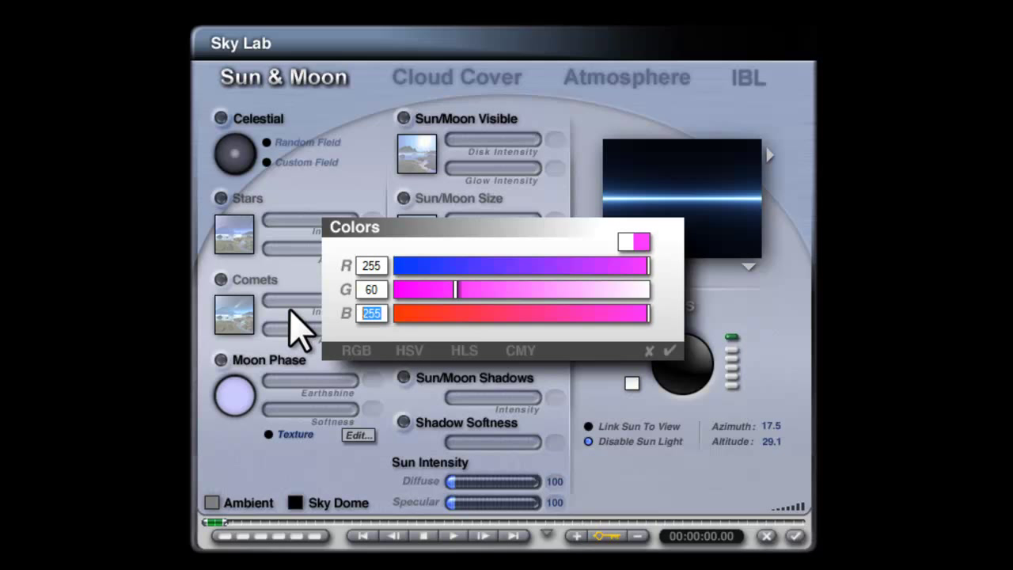
pyautogui.write('1')
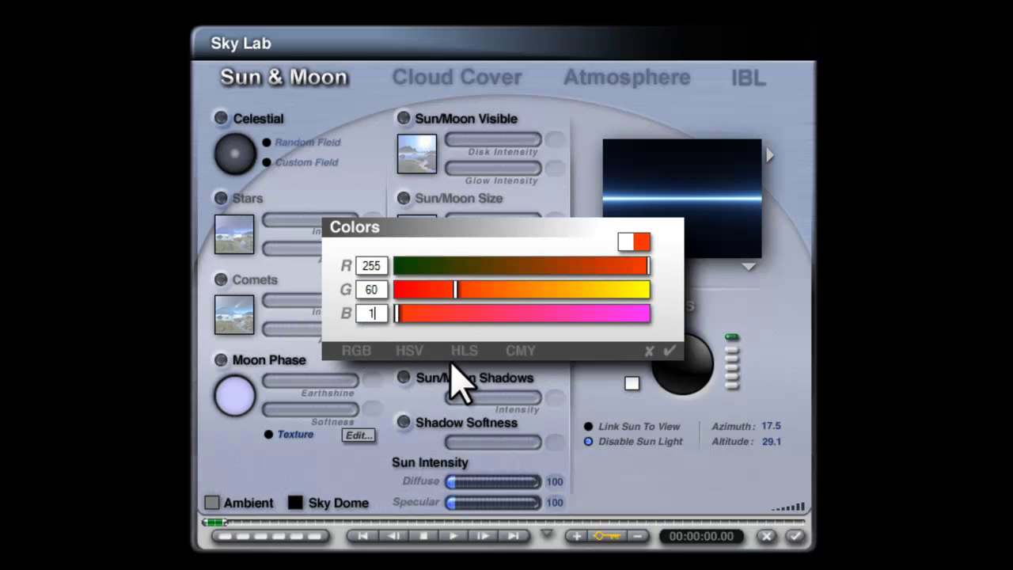
pyautogui.write('0')
pyautogui.click(669, 350)
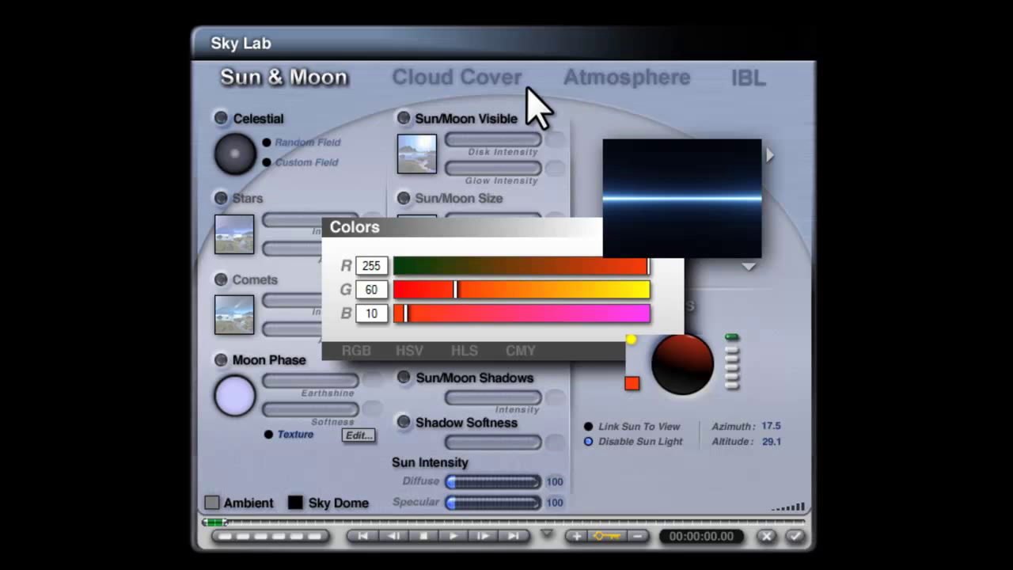
# Lower the sun to the horizon with azimuth 0 for an orange horizon glow.
pyautogui.click(631, 80)
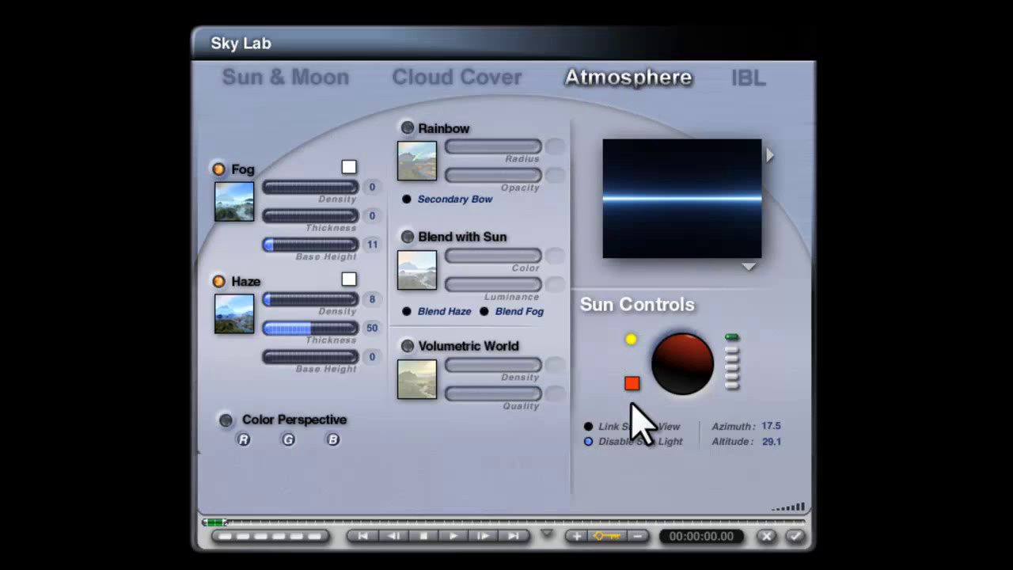
pyautogui.moveTo(692, 364); pyautogui.dragTo(667, 192)
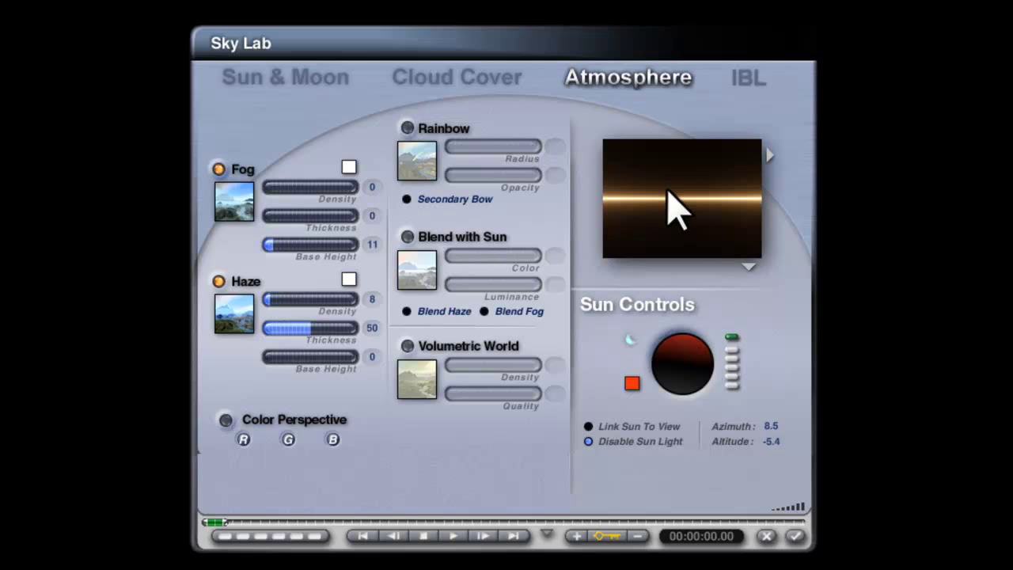
pyautogui.moveTo(677, 357); pyautogui.dragTo(737, 430)
pyautogui.click(770, 443)
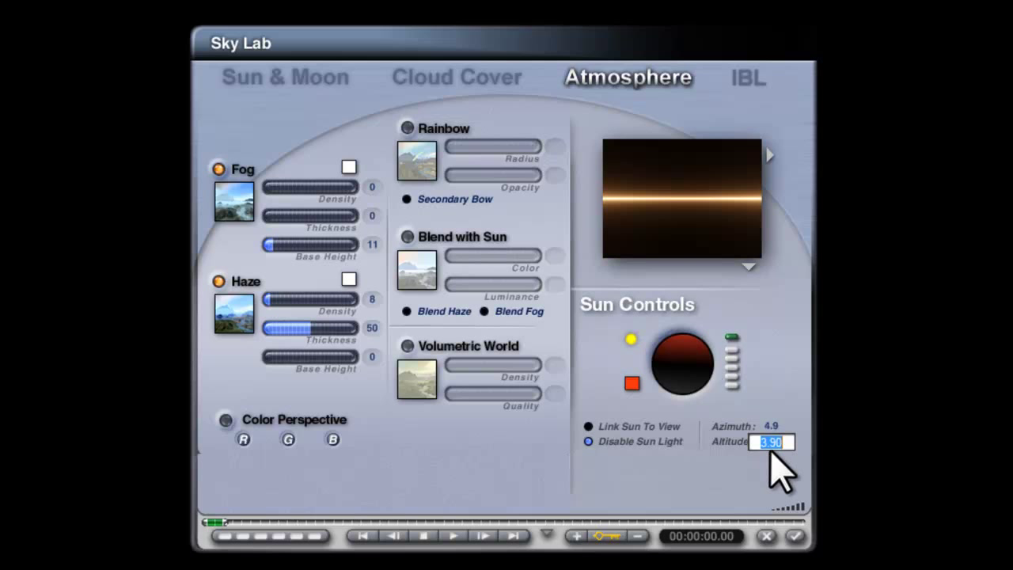
pyautogui.click(772, 426)
pyautogui.write('0')
pyautogui.press('Return')
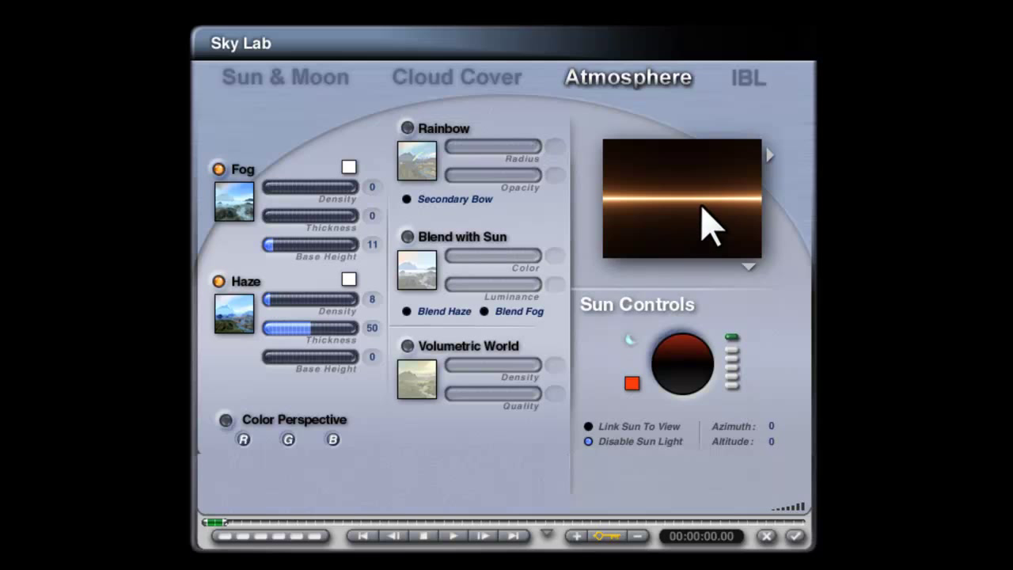
# Switch rendering to 360 Panoramic Projection and render the orange horizon line.
pyautogui.click(797, 538)
pyautogui.click(149, 178)
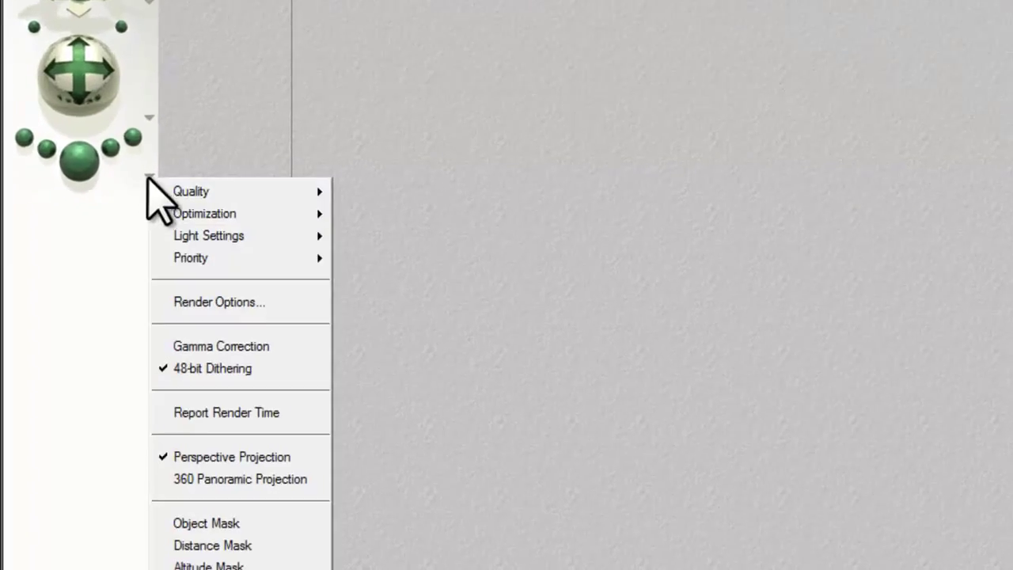
pyautogui.click(208, 480)
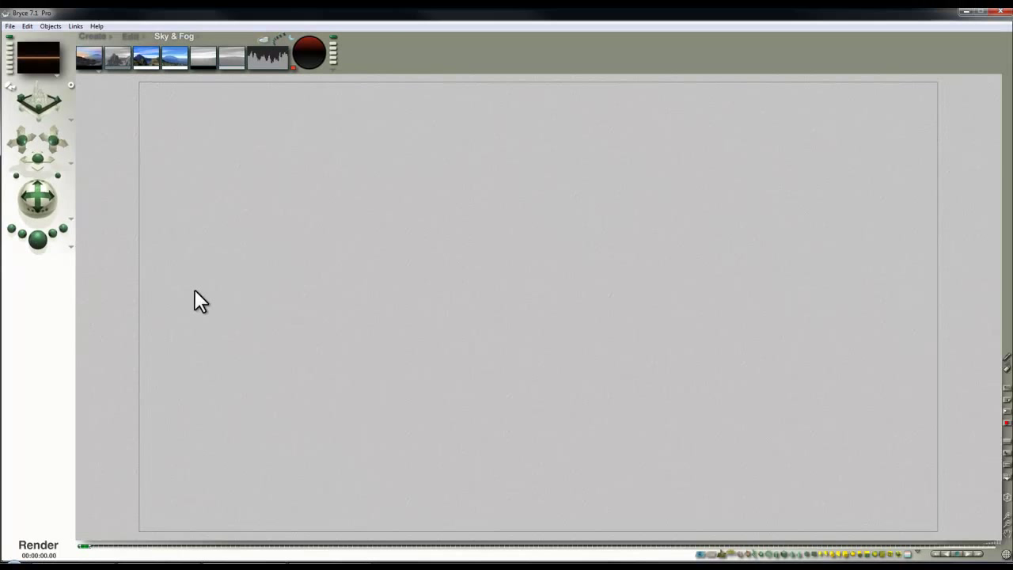
pyautogui.hotkey('ctrl', 'r')
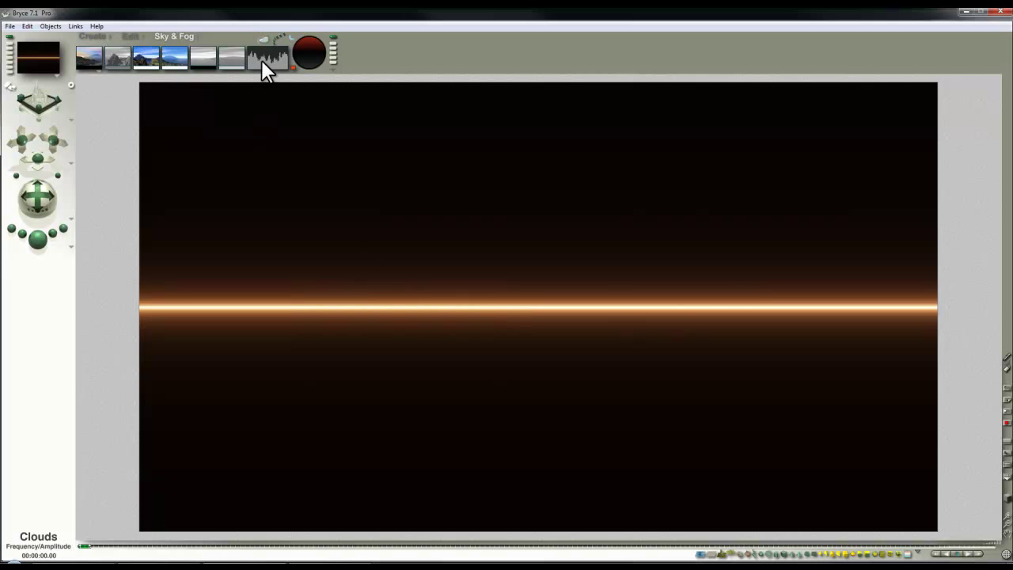
pyautogui.click(263, 39)
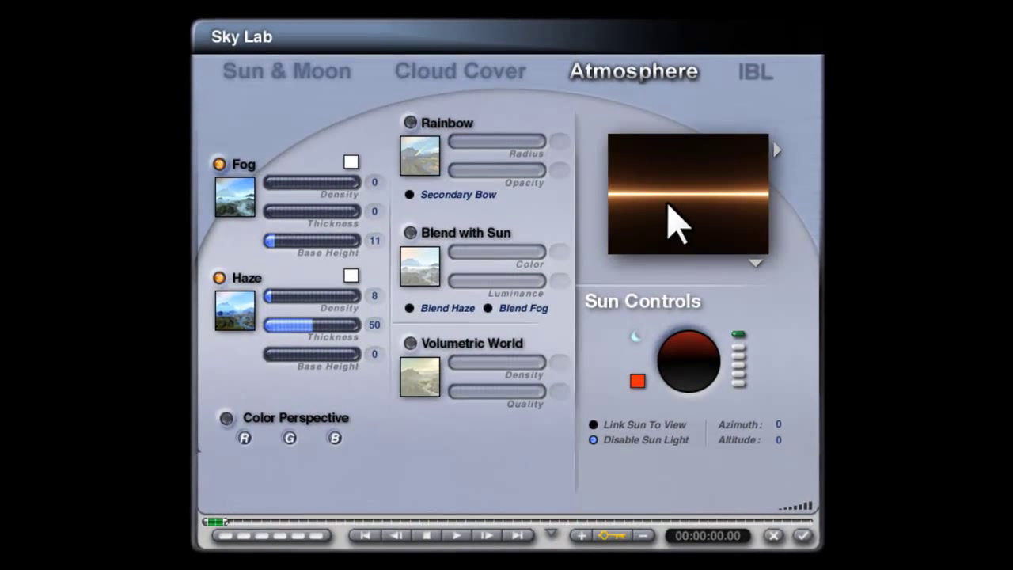
# Enable Blend with Sun at 100 colour and luminance and apply the sky.
pyautogui.click(410, 233)
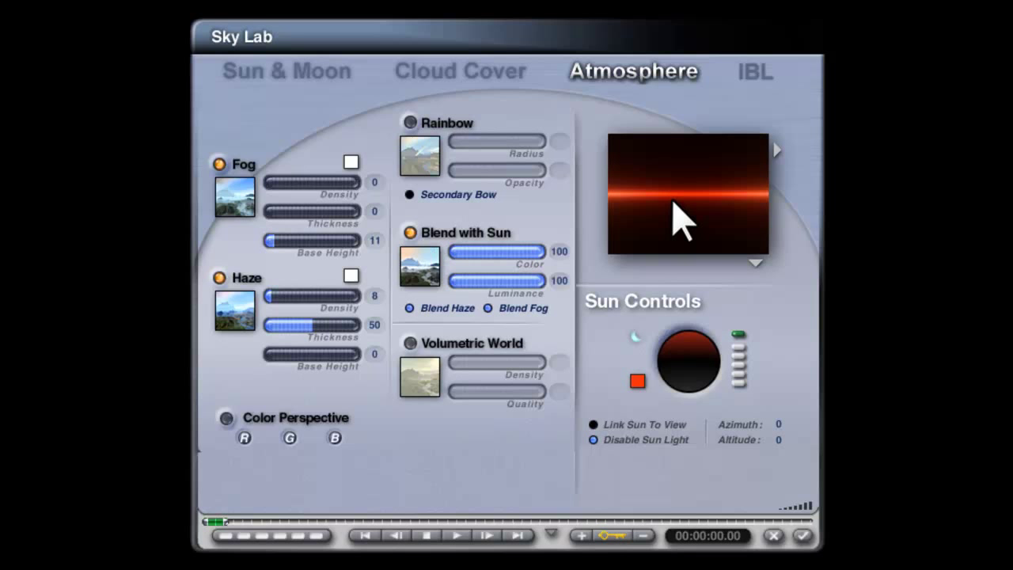
pyautogui.click(804, 537)
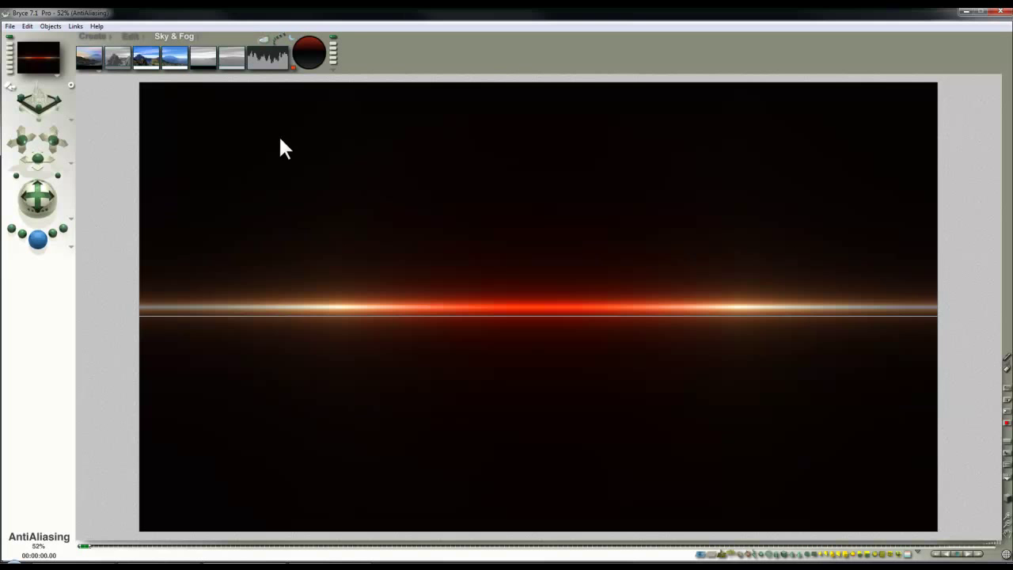
# Set Haze Density and Haze Thickness to 1 and turn the fog off.
pyautogui.click(261, 39)
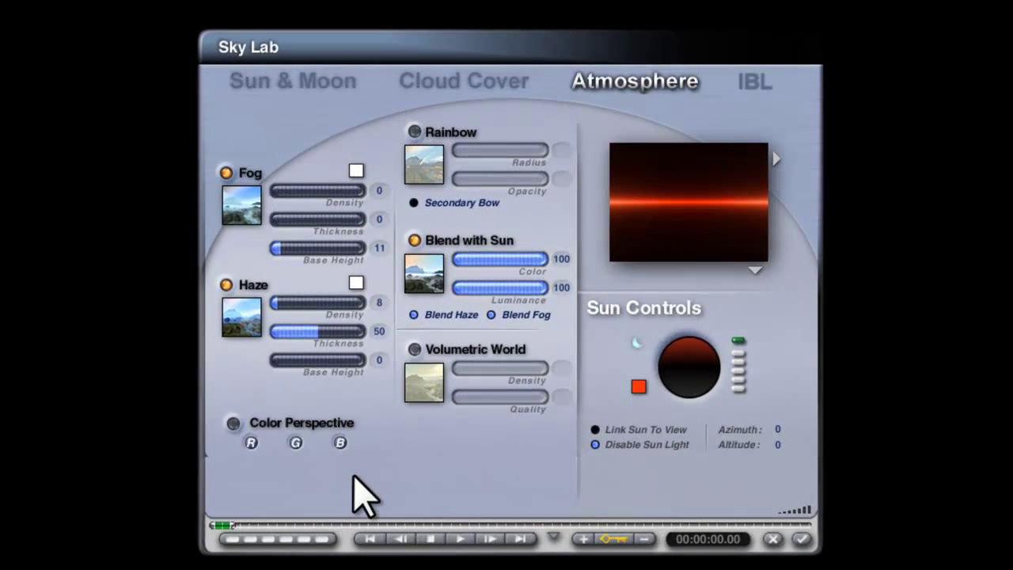
pyautogui.click(379, 302)
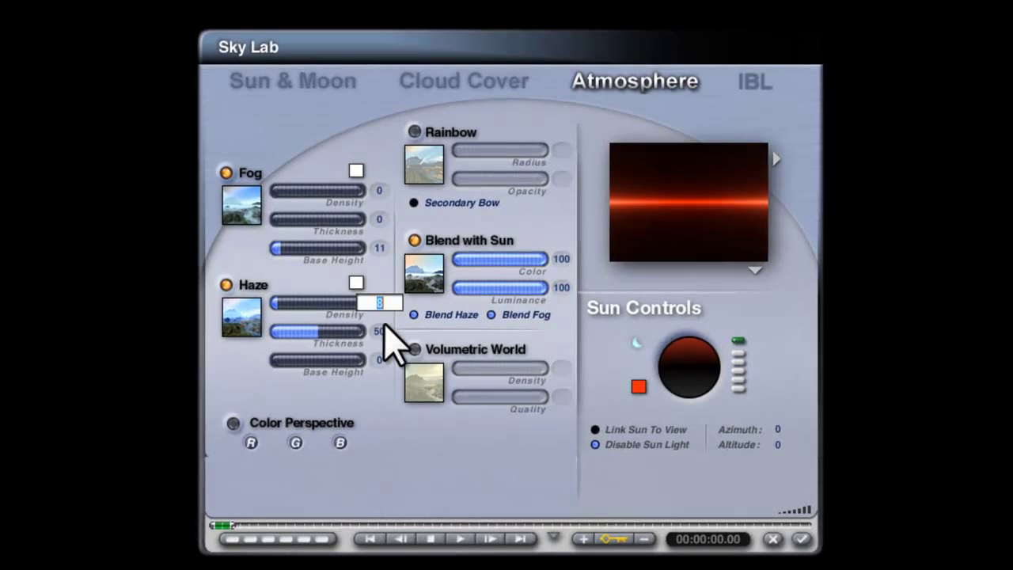
pyautogui.write('1')
pyautogui.press('Return')
pyautogui.click(379, 331)
pyautogui.write('1')
pyautogui.press('Return')
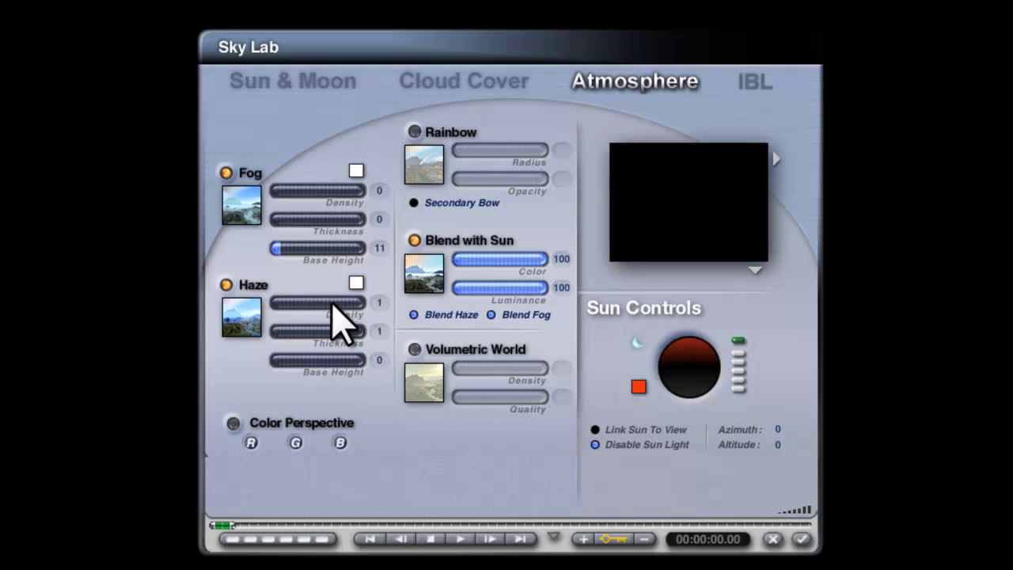
pyautogui.click(227, 173)
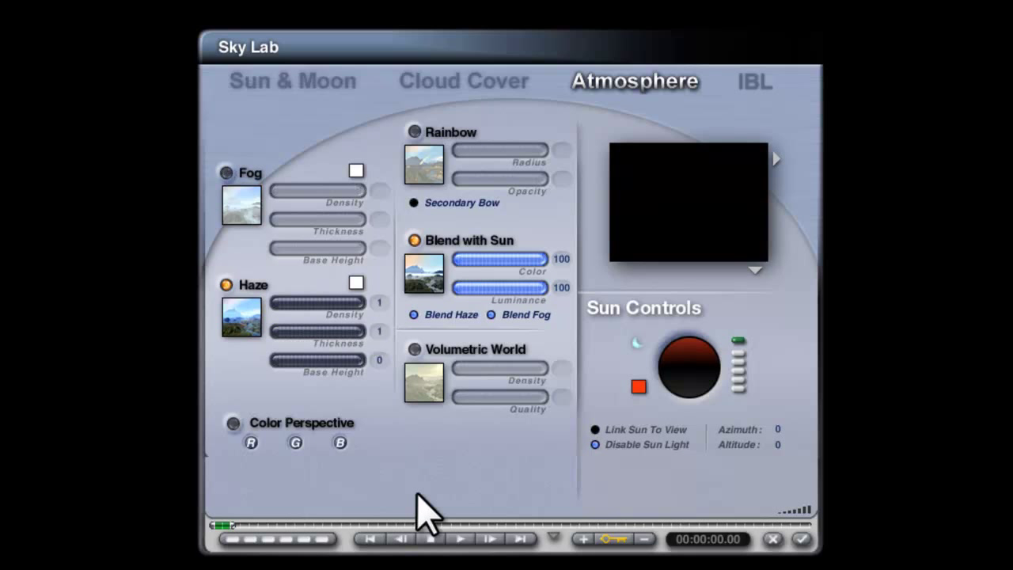
# Enable Color Perspective with R 50, G 40, B 10.
pyautogui.click(255, 442)
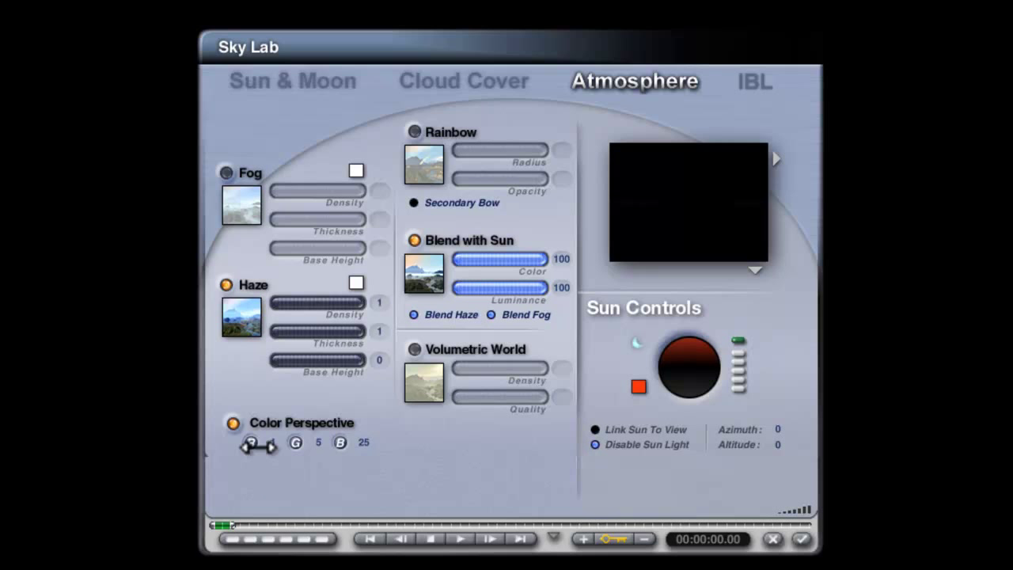
pyautogui.click(261, 444)
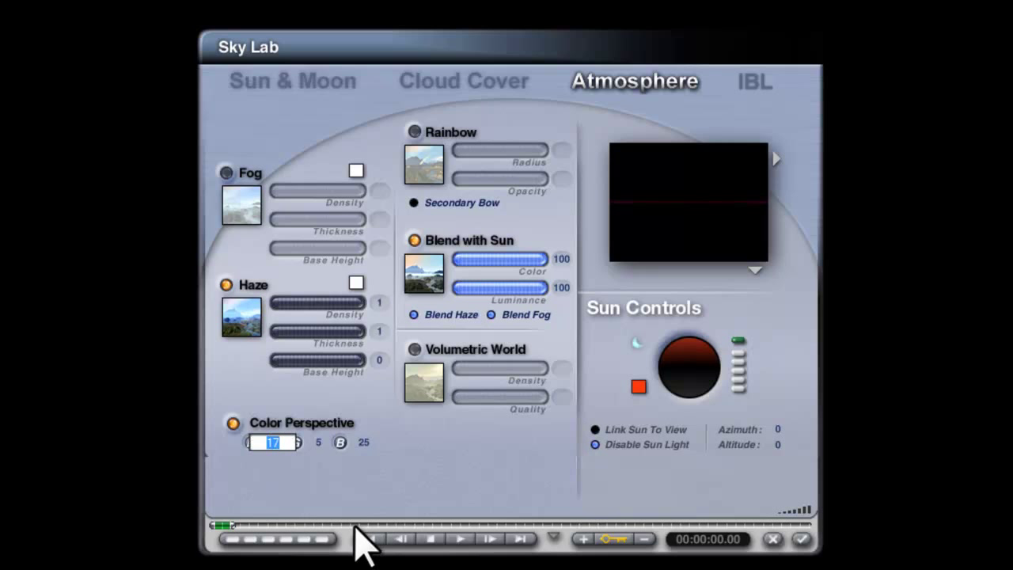
pyautogui.write('50')
pyautogui.click(318, 443)
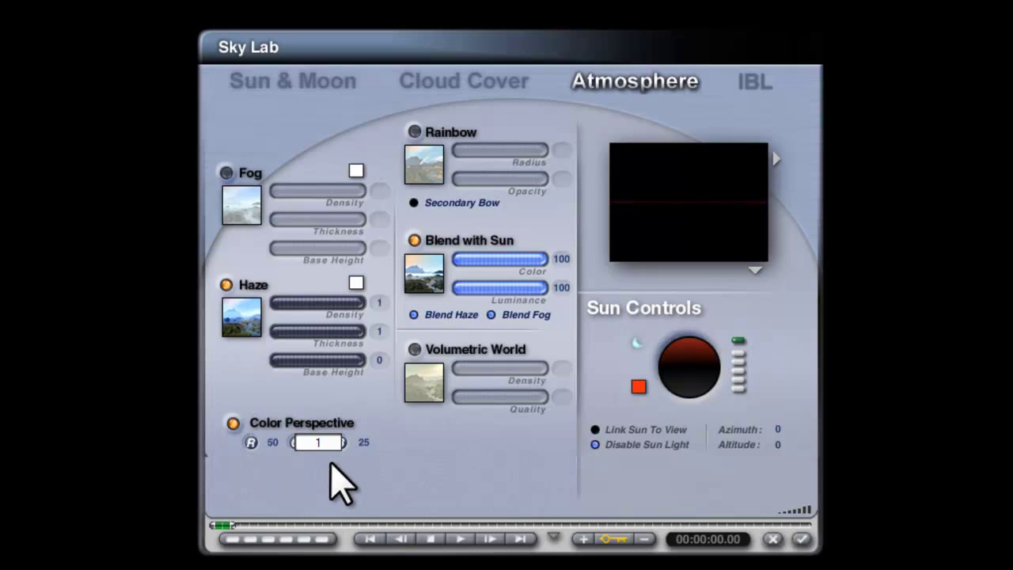
pyautogui.write('40')
pyautogui.press('Return')
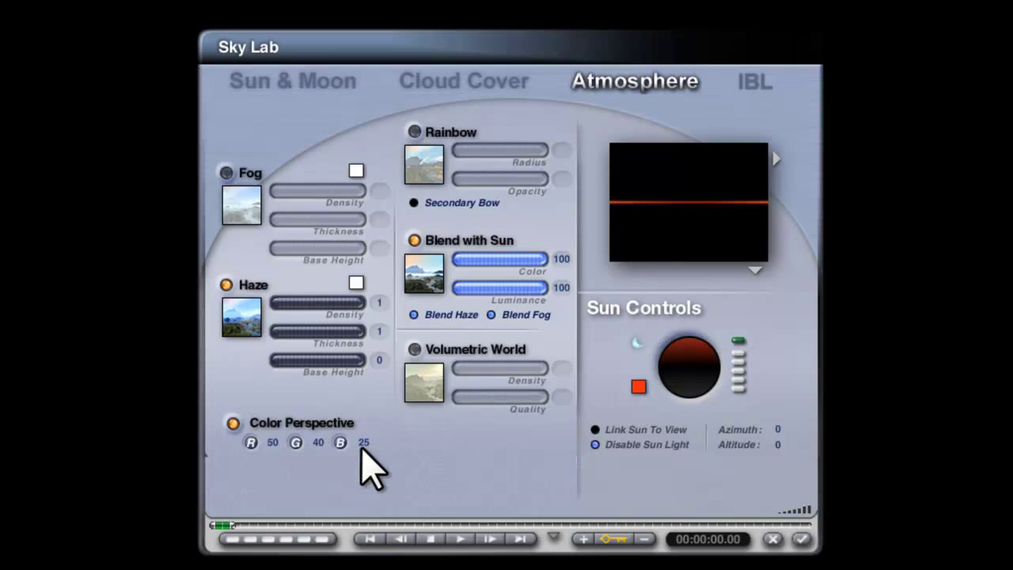
pyautogui.click(363, 443)
pyautogui.write('10')
pyautogui.press('Return')
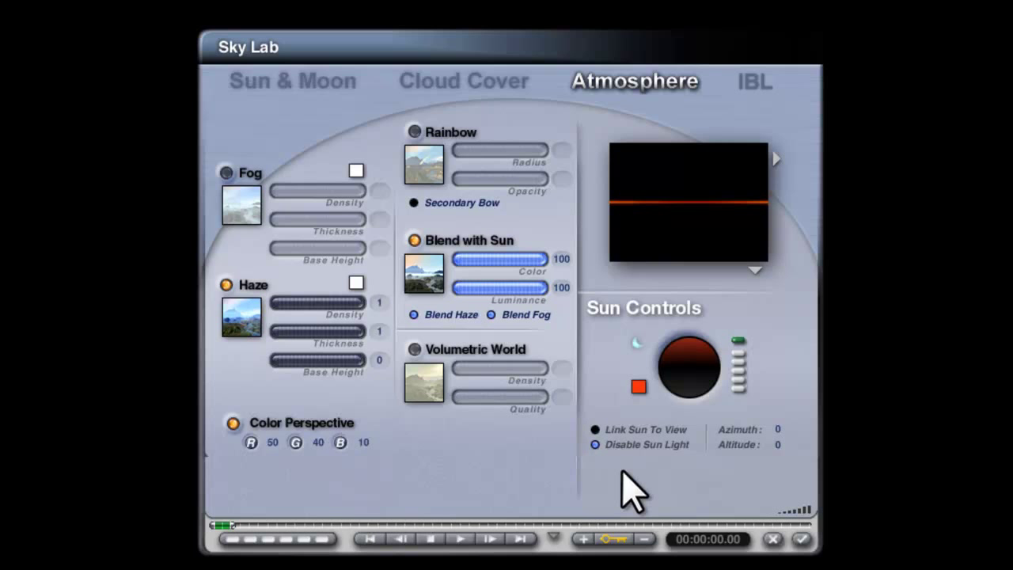
# Apply the new haze, fog and colour perspective settings to the sky.
pyautogui.click(802, 541)
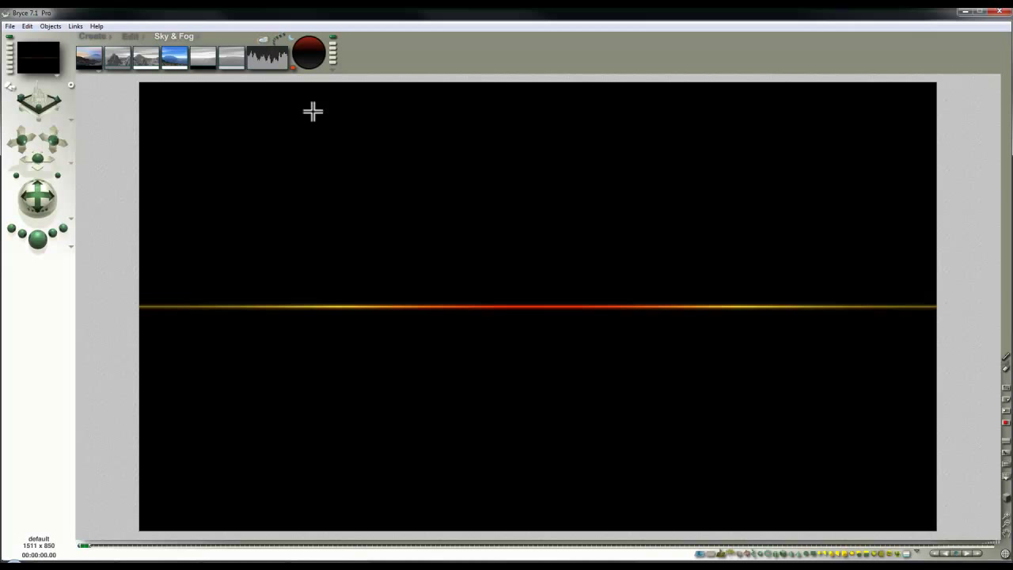
# Set the sun azimuth to 90 and re-render the horizon line.
pyautogui.click(262, 41)
pyautogui.click(760, 423)
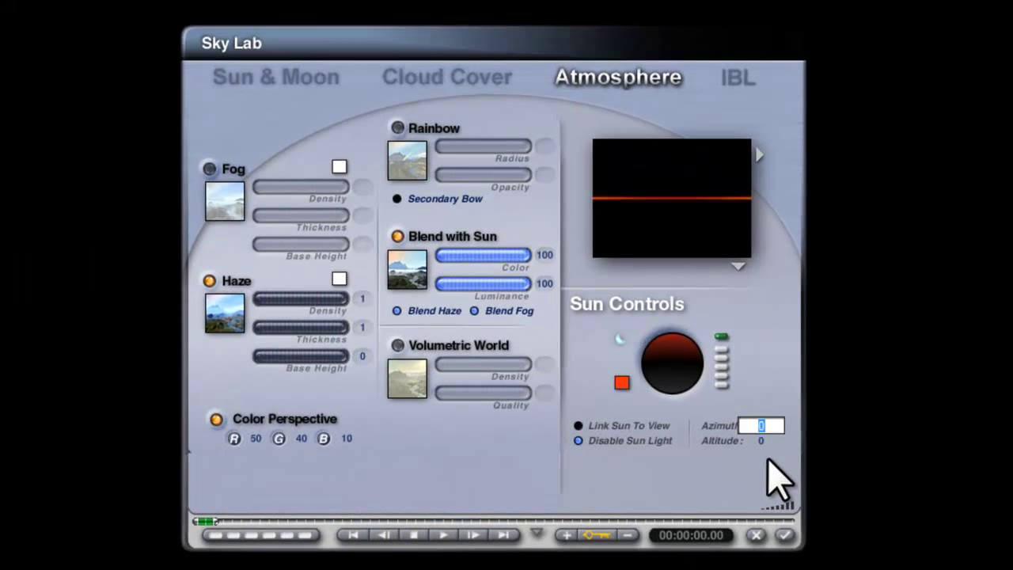
pyautogui.write('90')
pyautogui.press('Return')
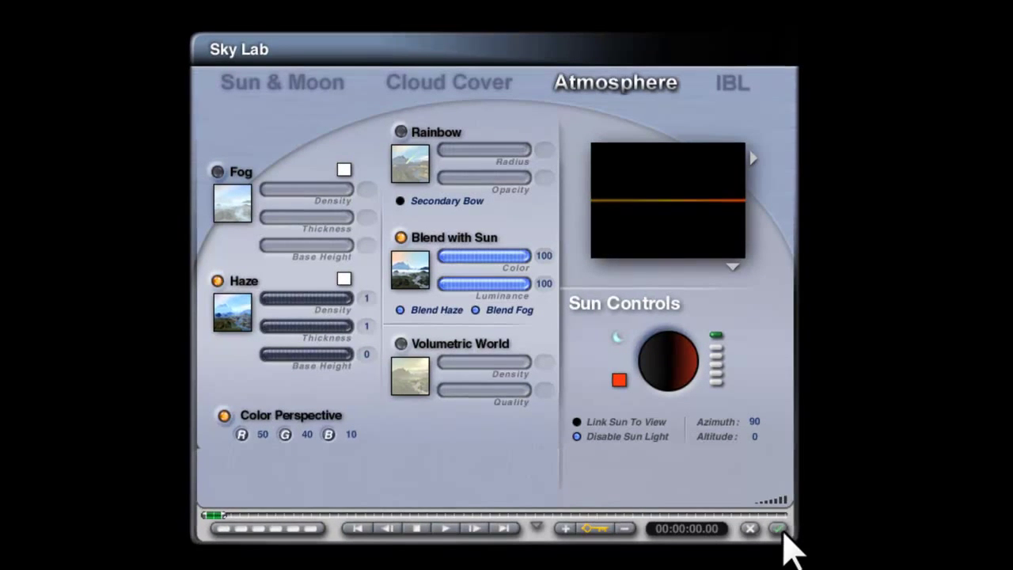
pyautogui.click(783, 535)
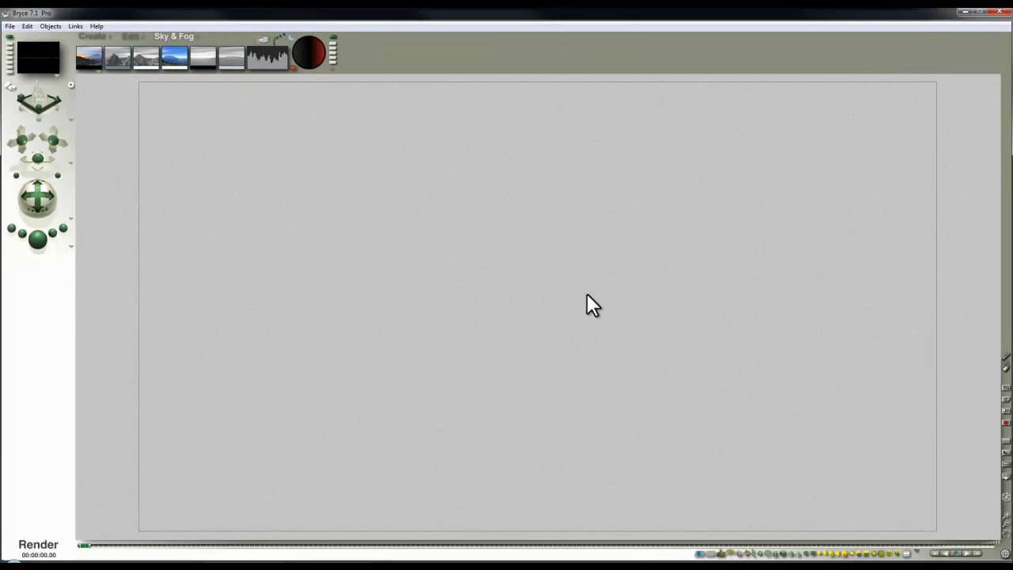
pyautogui.hotkey('ctrl', 'r')
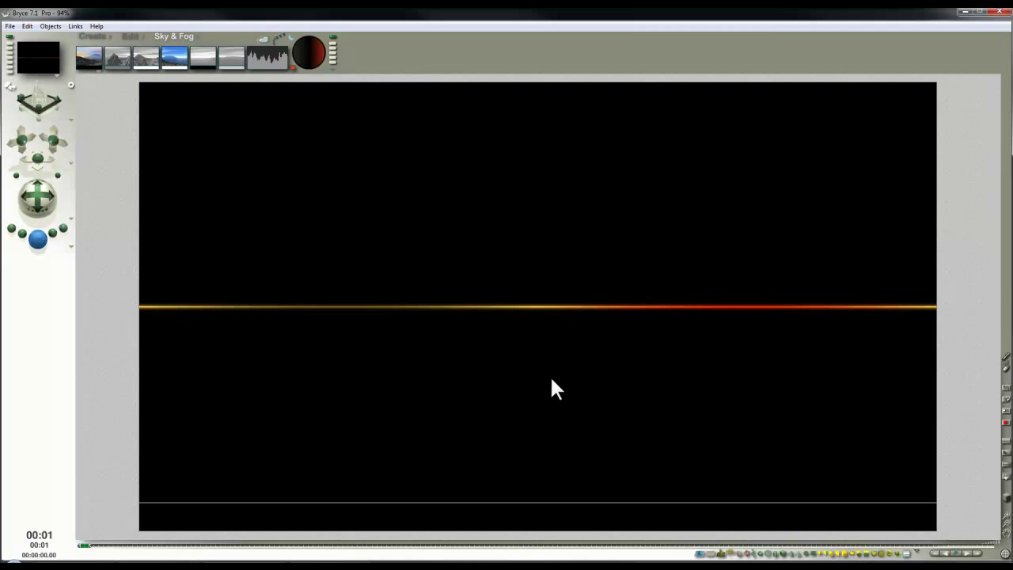
# Back in the wireframe, create a sphere and enlarge it to a much bigger size.
pyautogui.click(455, 376)
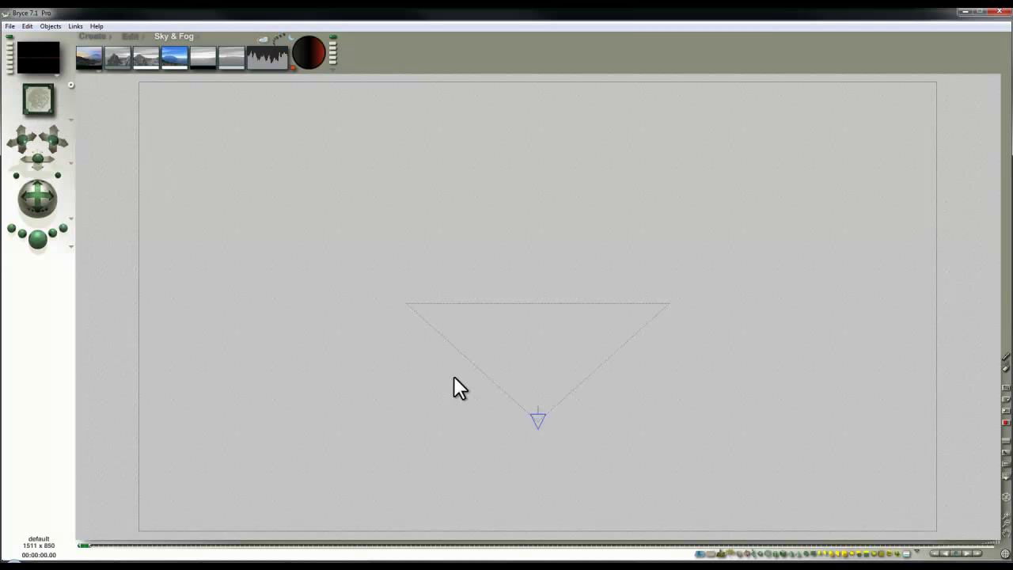
pyautogui.click(96, 36)
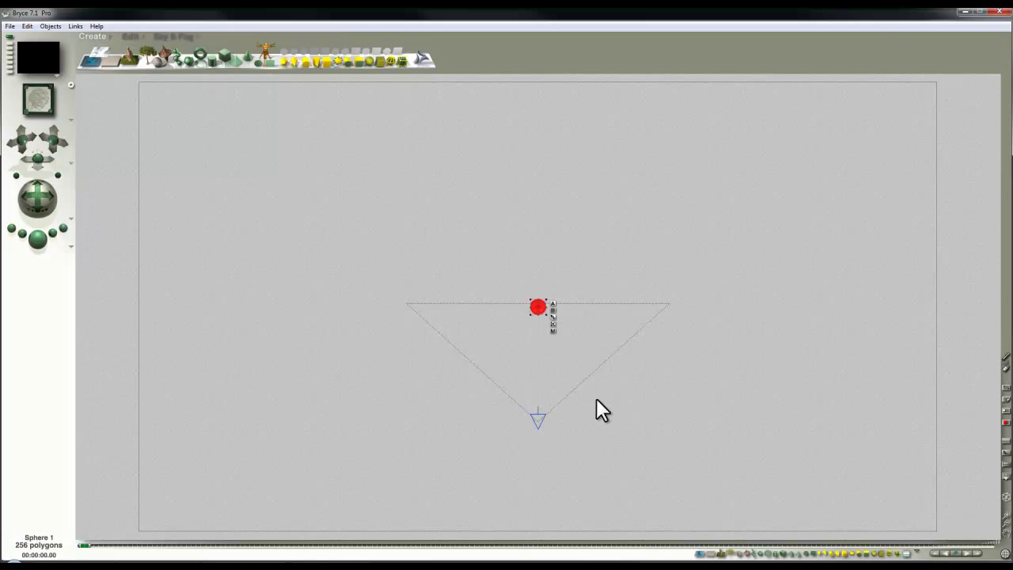
pyautogui.click(131, 37)
pyautogui.moveTo(125, 58); pyautogui.dragTo(647, 342)
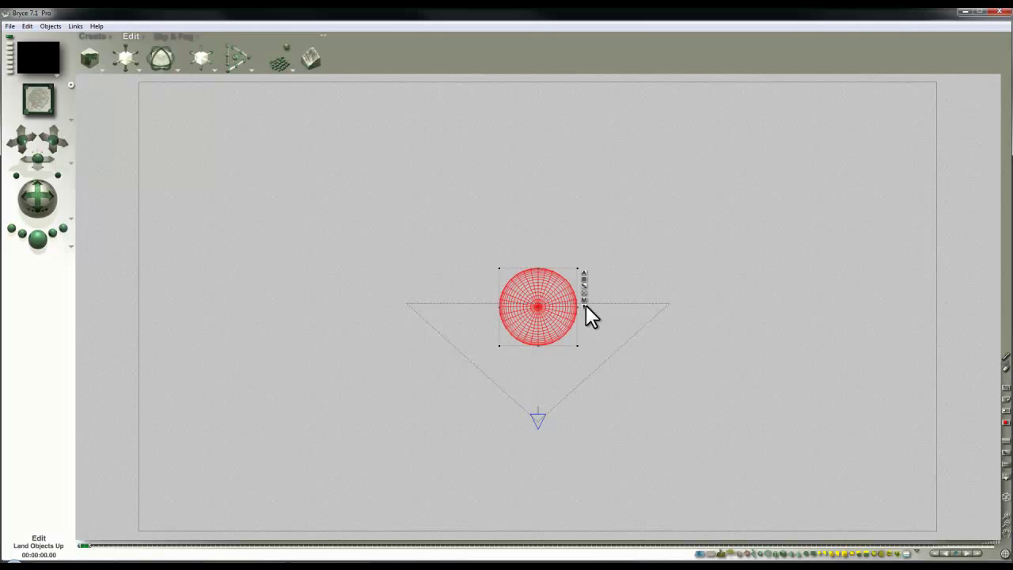
# Paste two copies of the sphere, offset them right and left, and select all three.
pyautogui.hotkey('ctrl', 'c')
pyautogui.hotkey('ctrl', 'v')
pyautogui.moveTo(215, 63); pyautogui.dragTo(253, 63)
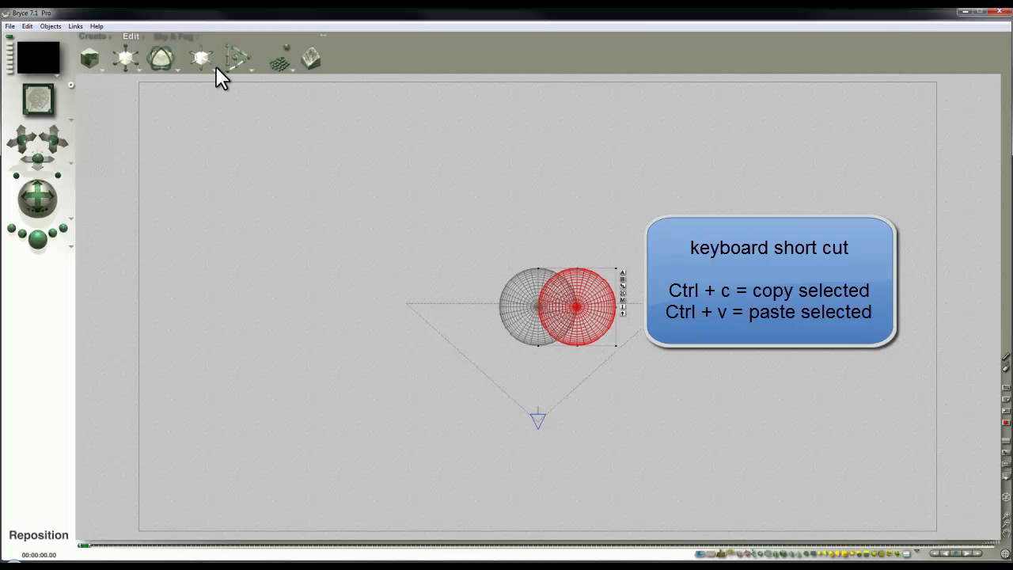
pyautogui.hotkey('ctrl', 'v')
pyautogui.moveTo(216, 66); pyautogui.dragTo(177, 67)
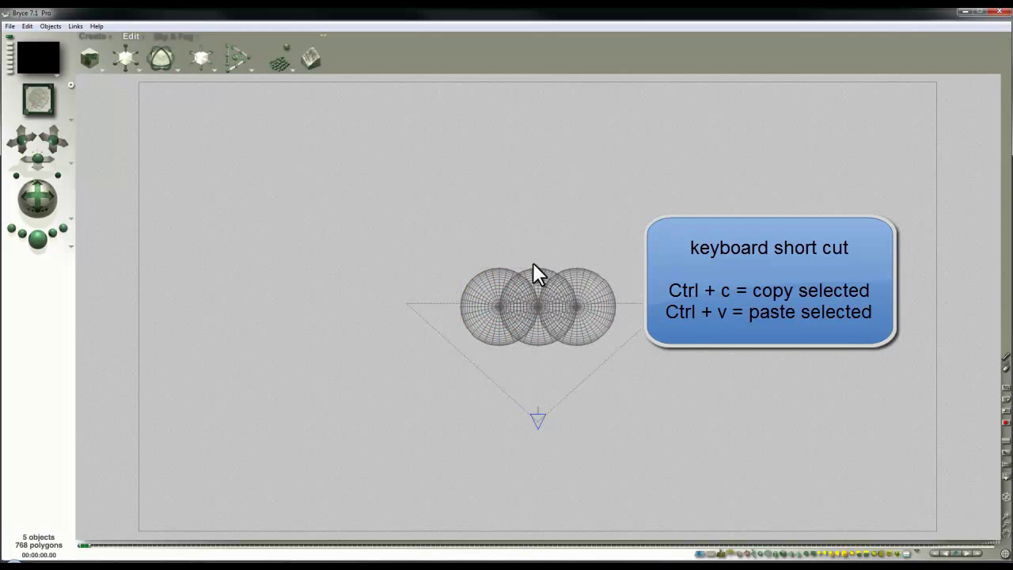
pyautogui.moveTo(509, 210); pyautogui.dragTo(664, 337)
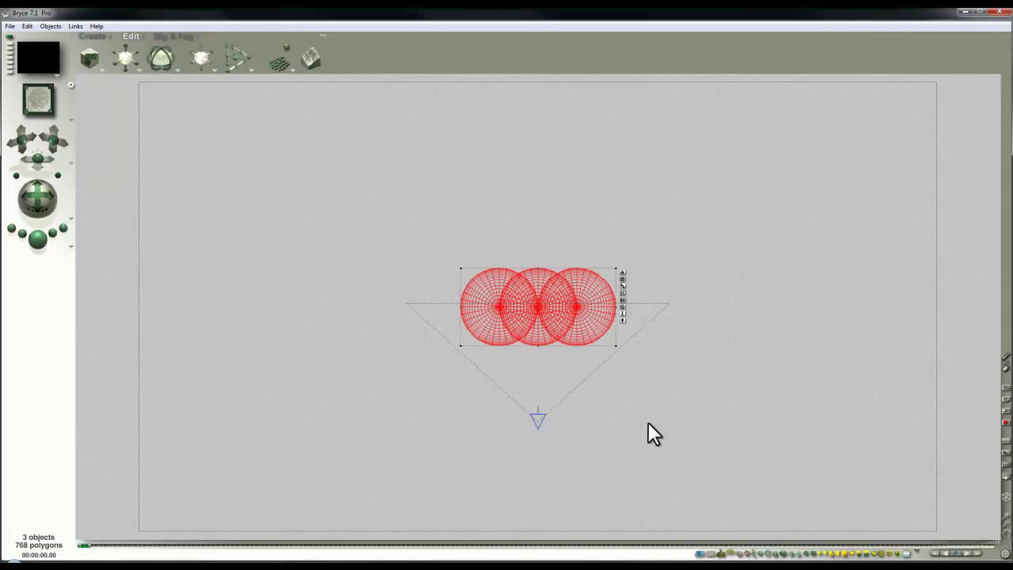
# Give the spheres a material with Diffusion 0, Transparency 100 and Reflection 100, and apply it.
pyautogui.click(622, 299)
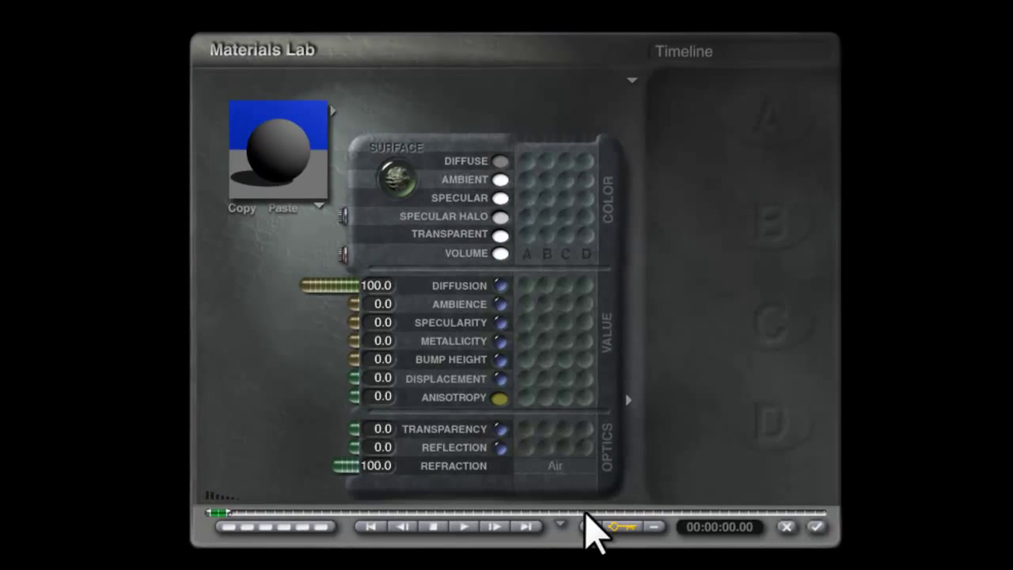
pyautogui.moveTo(327, 281); pyautogui.dragTo(445, 305)
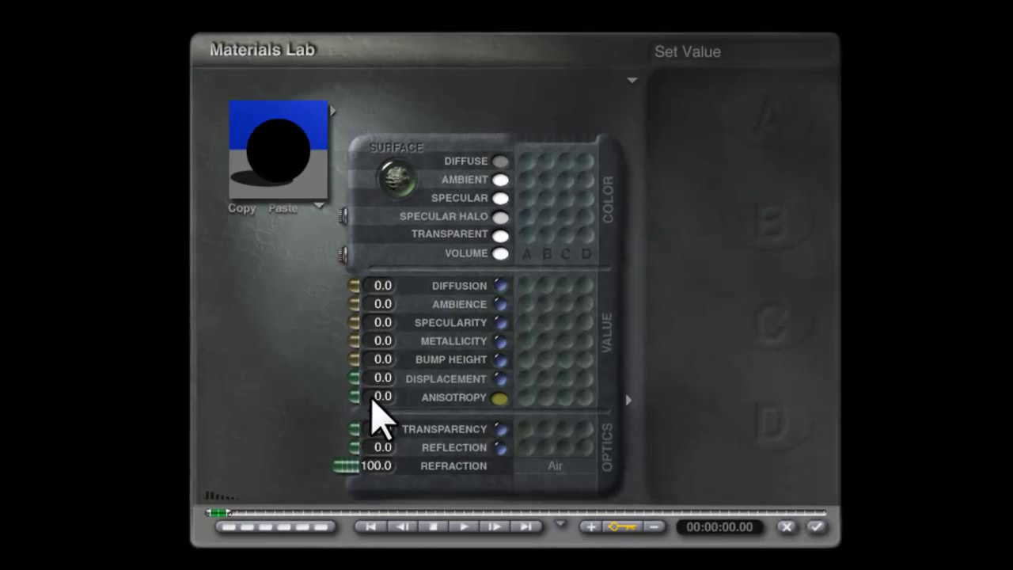
pyautogui.moveTo(336, 429); pyautogui.dragTo(272, 429)
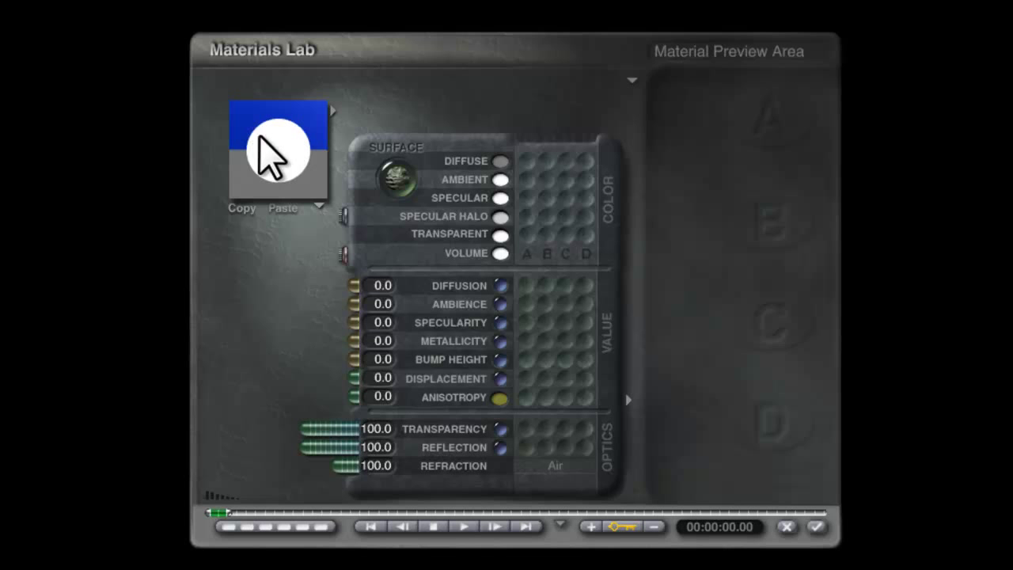
pyautogui.click(815, 526)
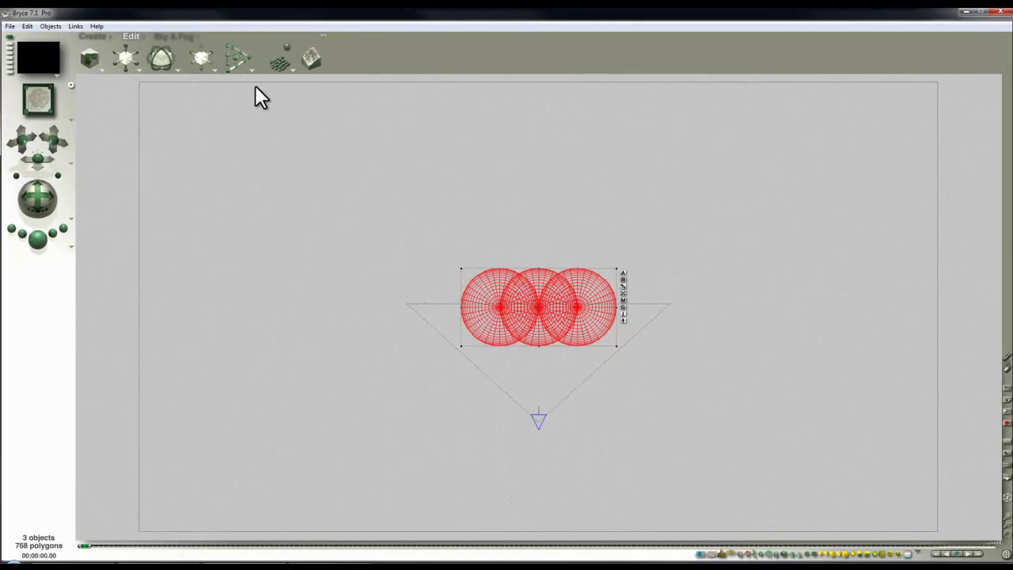
# Group the three spheres into one object and scale the group up about 3.6 times.
pyautogui.click(623, 307)
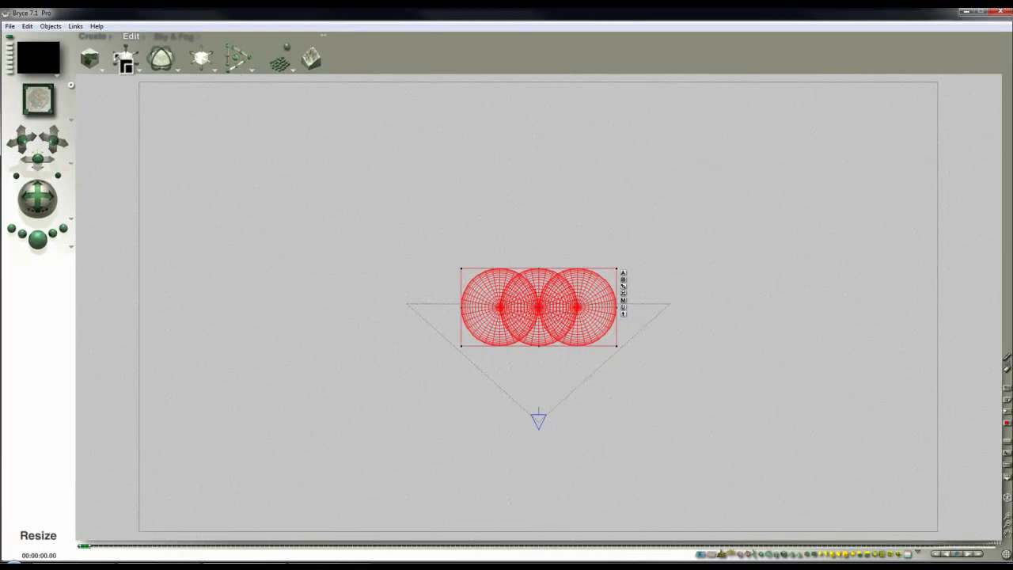
pyautogui.moveTo(125, 60); pyautogui.dragTo(235, 180)
pyautogui.click(613, 307)
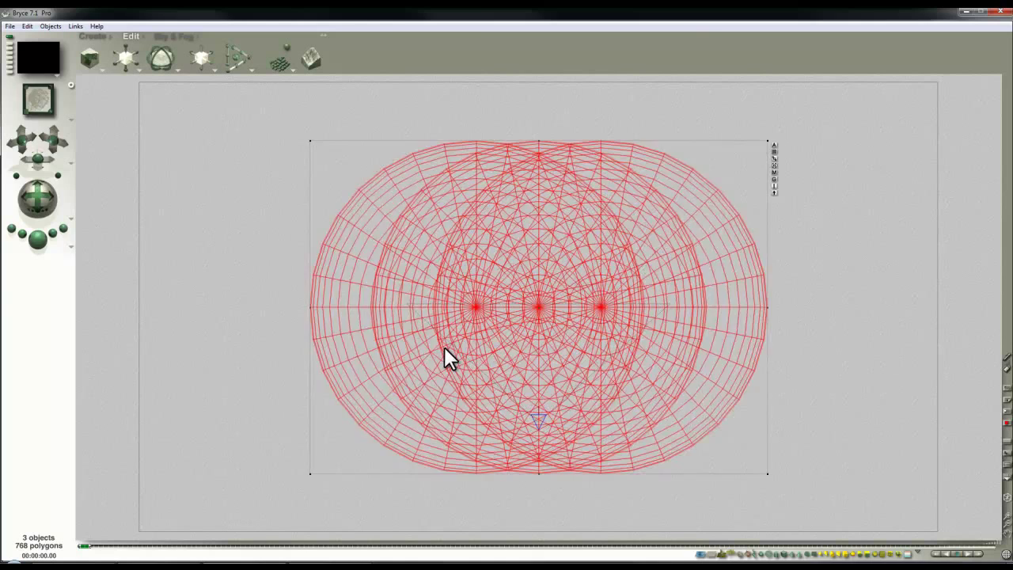
# Preview-render from the camera view, then rotate the camera and render the new angle.
pyautogui.press('2')
pyautogui.press('1')
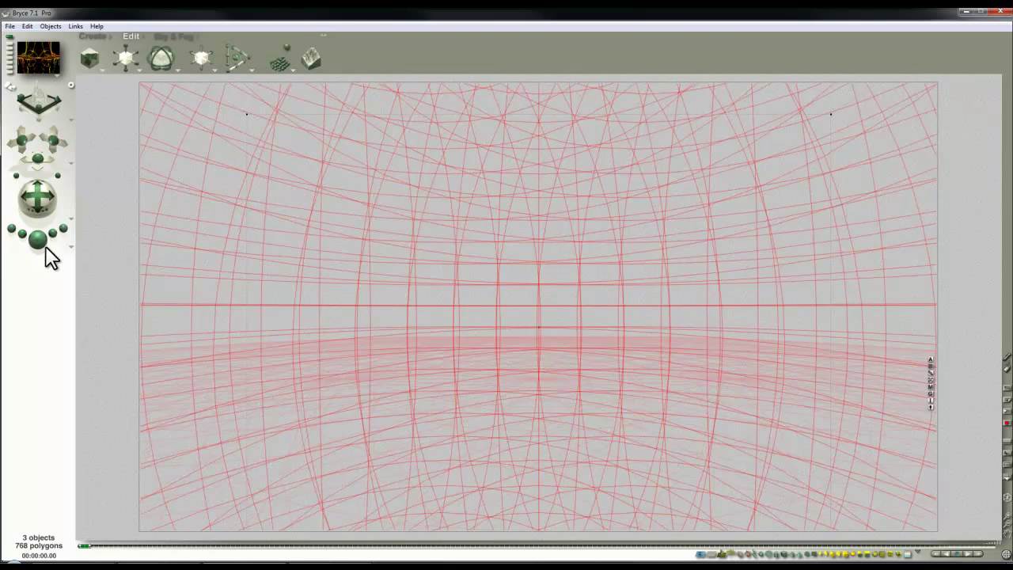
pyautogui.click(44, 243)
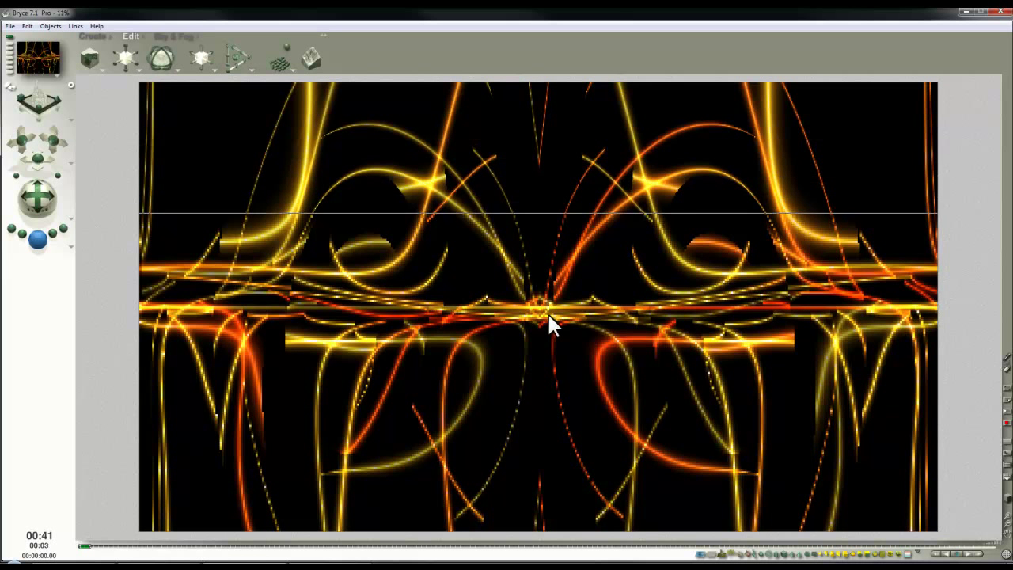
pyautogui.click(507, 313)
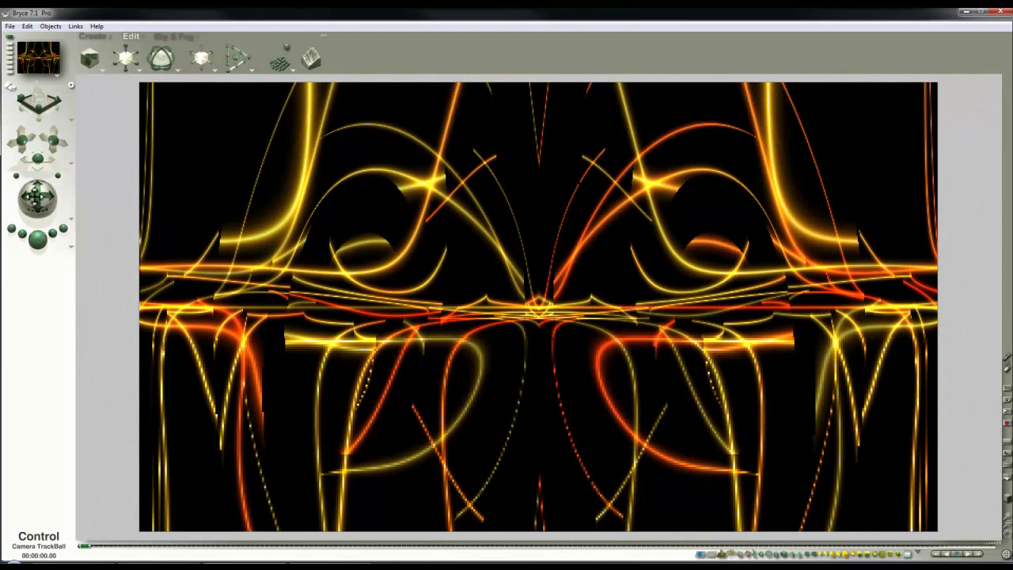
pyautogui.moveTo(36, 197); pyautogui.dragTo(38, 206)
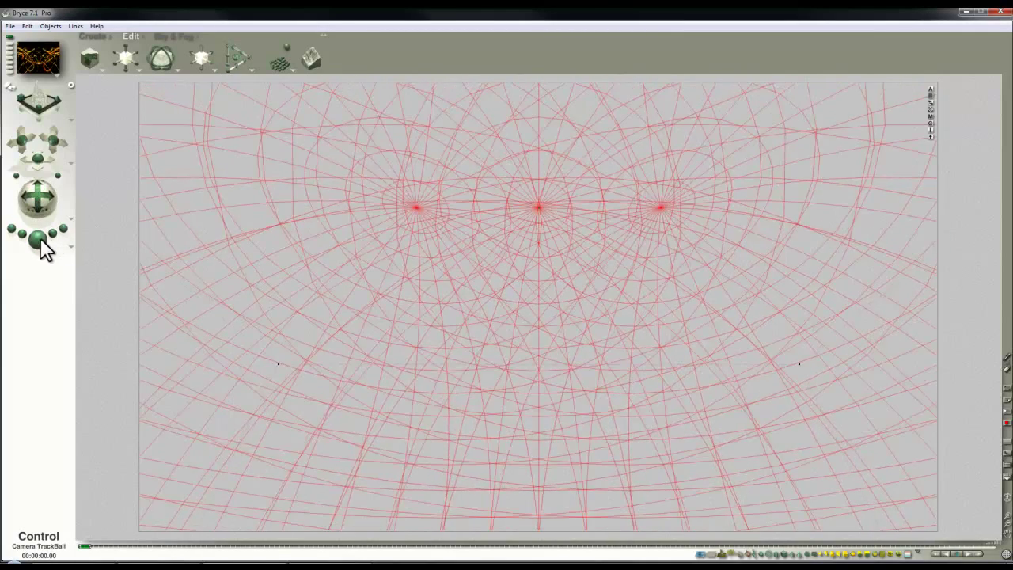
pyautogui.hotkey('ctrl', 'r')
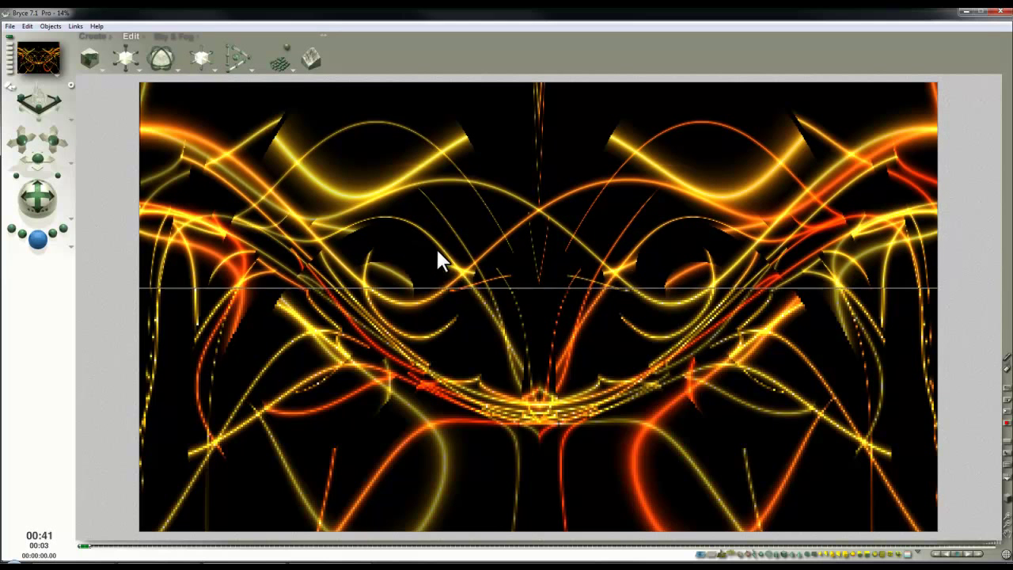
# Stop the render, select the middle sphere and shrink it.
pyautogui.click(599, 323)
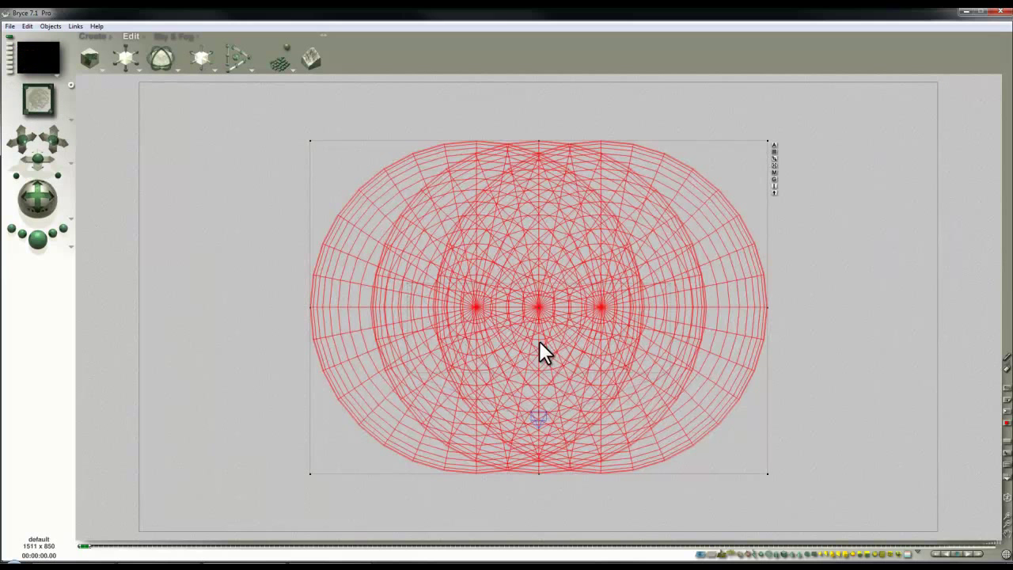
pyautogui.keyDown('ctrl'); pyautogui.click(542, 351); pyautogui.keyUp('ctrl')
pyautogui.click(560, 367)
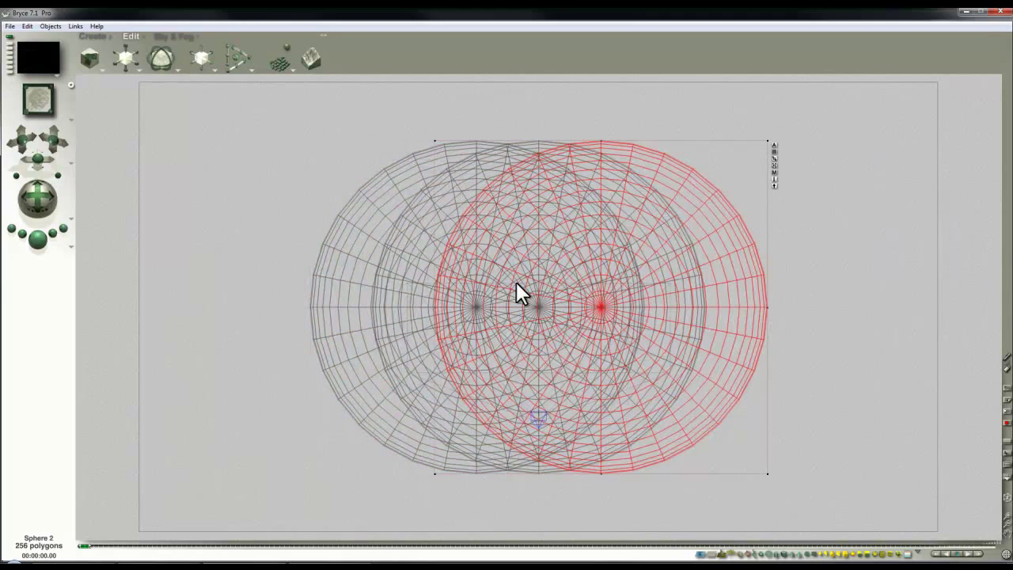
pyautogui.click(539, 149)
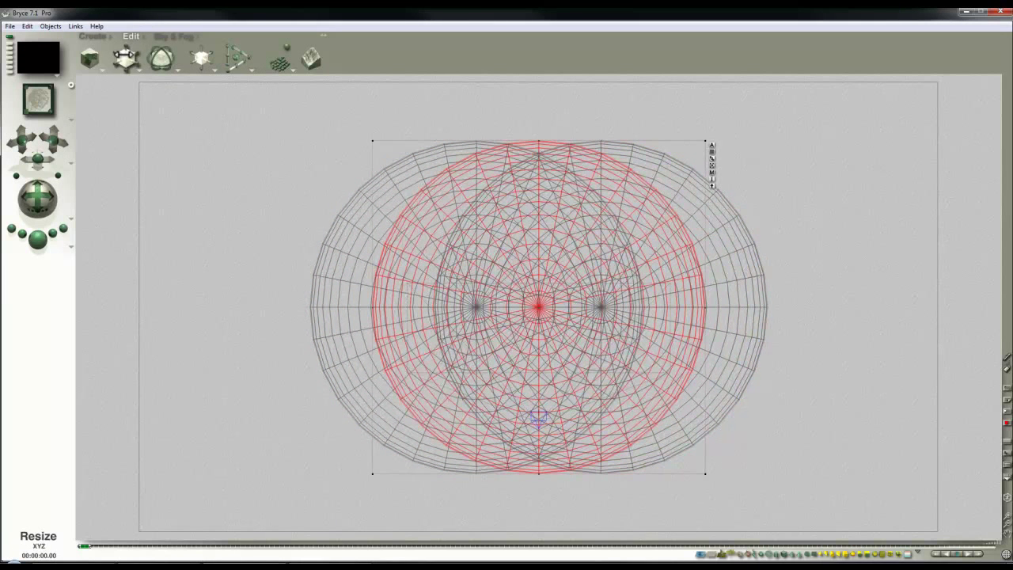
pyautogui.moveTo(129, 58)
pyautogui.mouseDown()
pyautogui.moveTo(103, 58)
pyautogui.moveTo(128, 58)
pyautogui.mouseUp()
# Select both outer spheres, move the camera closer to reframe them, and render.
pyautogui.keyDown('ctrl'); pyautogui.click(742, 346); pyautogui.keyUp('ctrl')
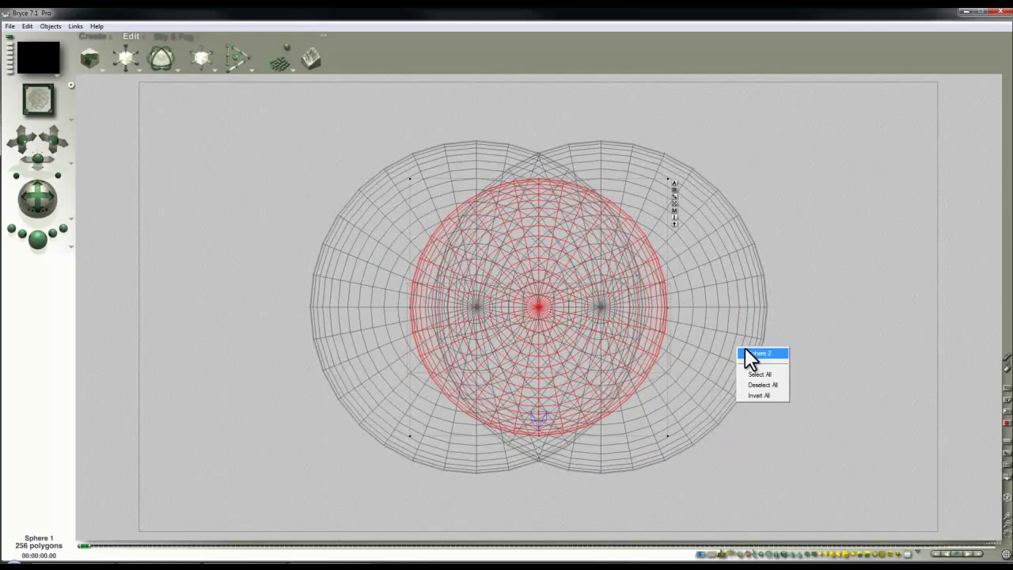
pyautogui.click(751, 356)
pyautogui.keyDown('ctrl'); pyautogui.keyDown('shift'); pyautogui.click(338, 348); pyautogui.keyUp('shift'); pyautogui.keyUp('ctrl')
pyautogui.click(362, 357)
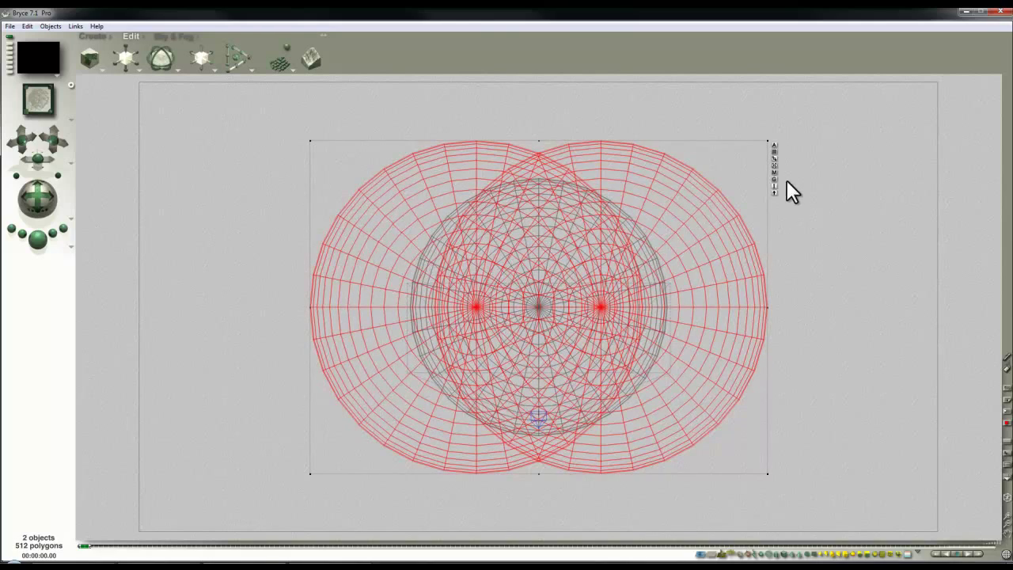
pyautogui.moveTo(128, 56); pyautogui.dragTo(128, 56)
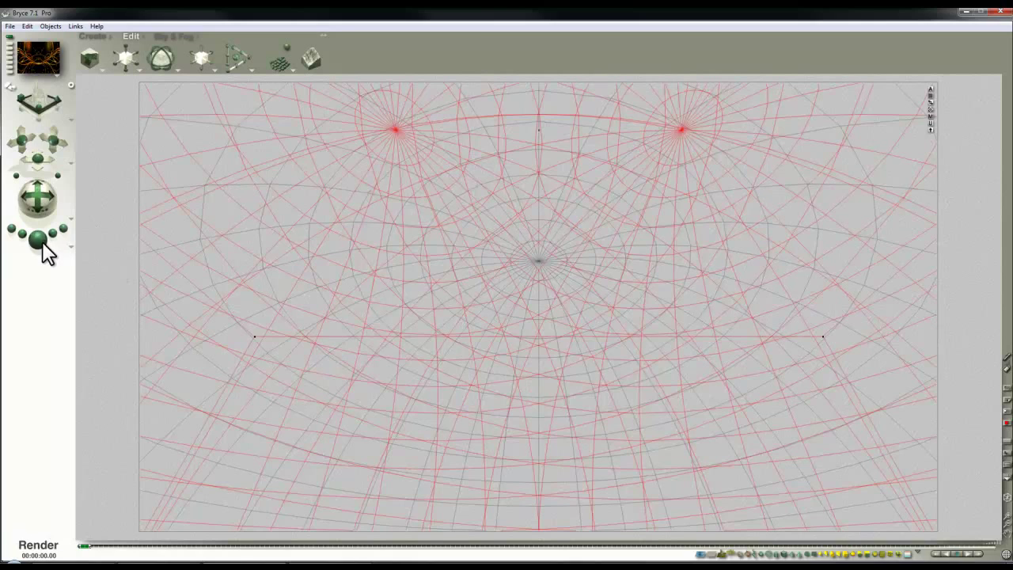
pyautogui.click(44, 245)
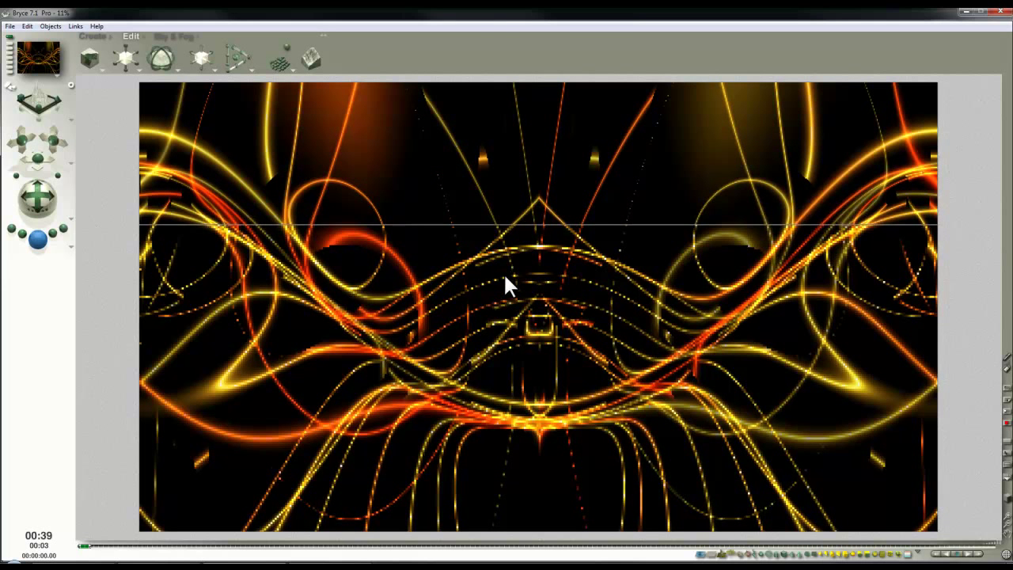
# Raise Maximum Ray Depth from 6 to 8 and render the denser pattern, stopping at 10 percent.
pyautogui.click(481, 310)
pyautogui.click(33, 244)
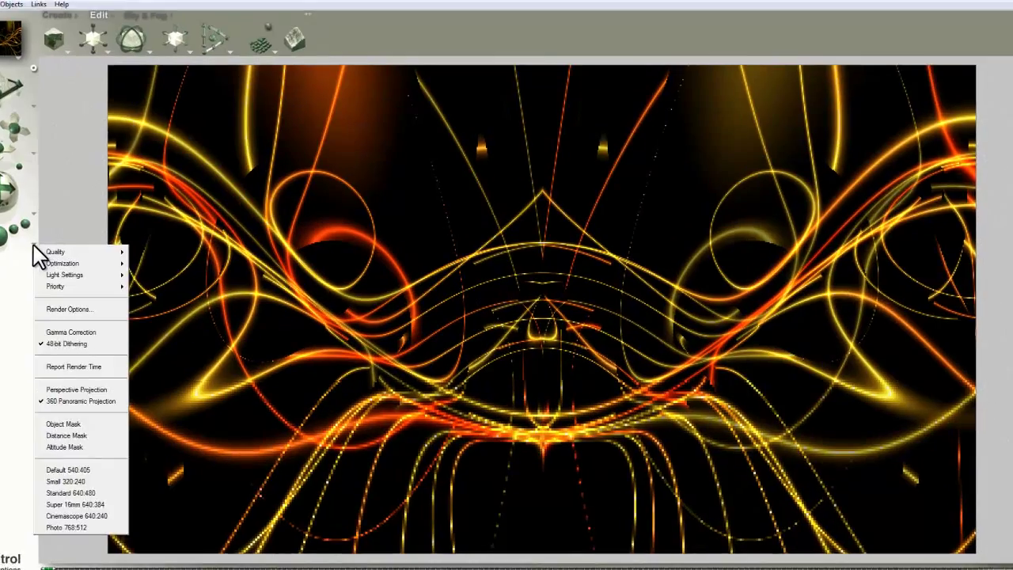
pyautogui.click(63, 308)
pyautogui.doubleClick(714, 420)
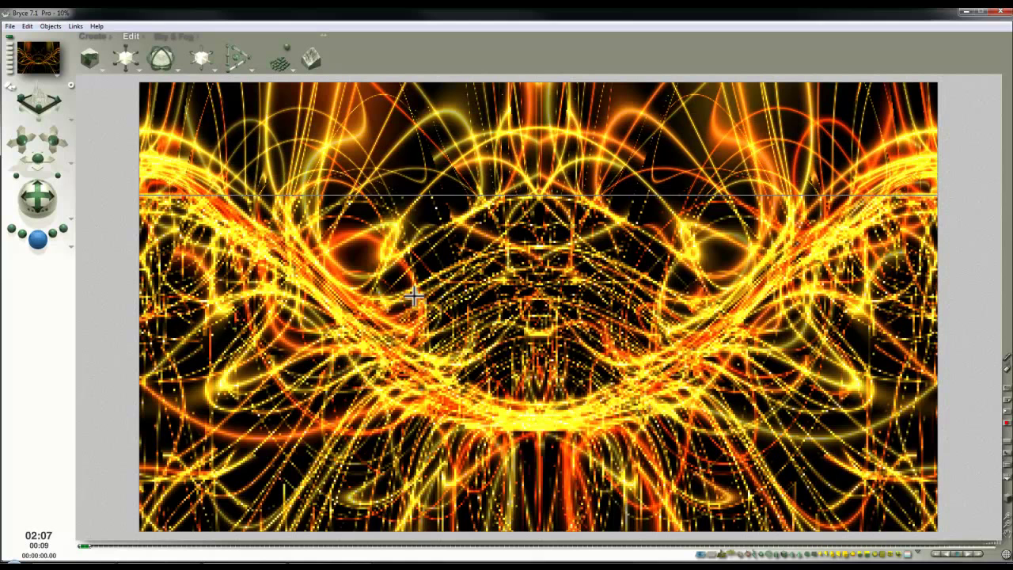
pyautogui.click(458, 322)
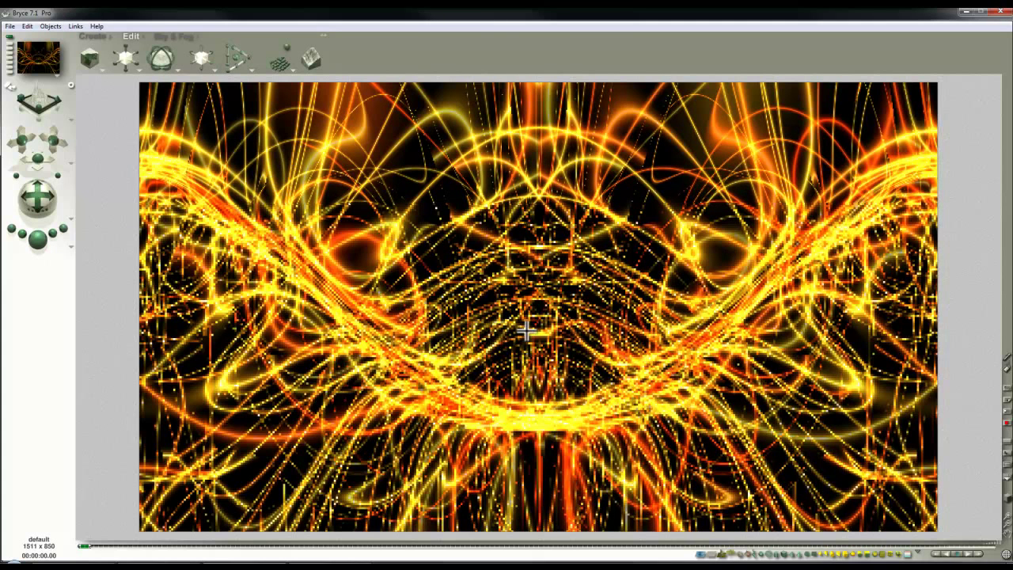
# In Document Setup, set the render resolution to 1:0.50 (755 x 425) and confirm.
pyautogui.click(11, 26)
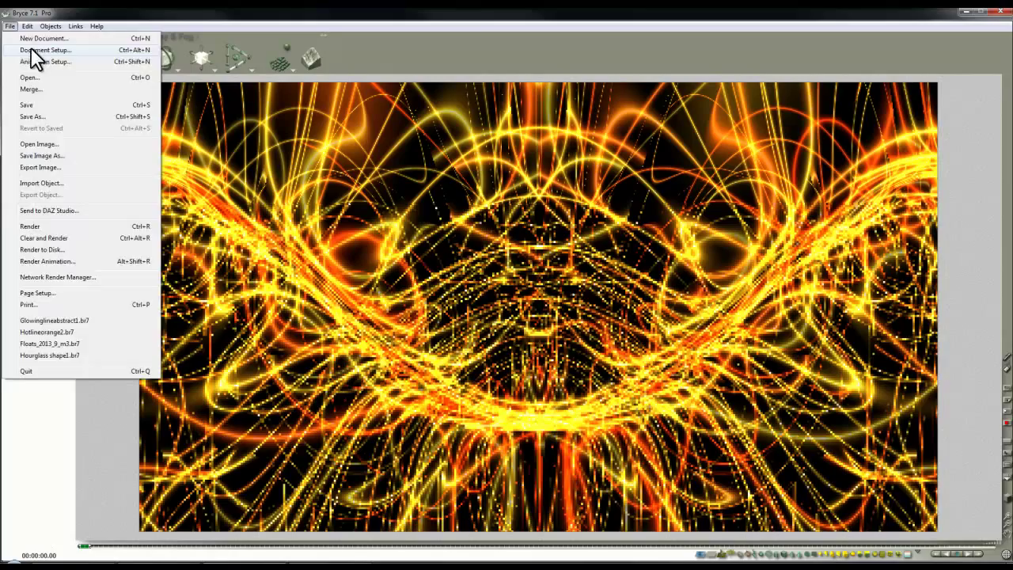
pyautogui.click(31, 47)
pyautogui.click(526, 239)
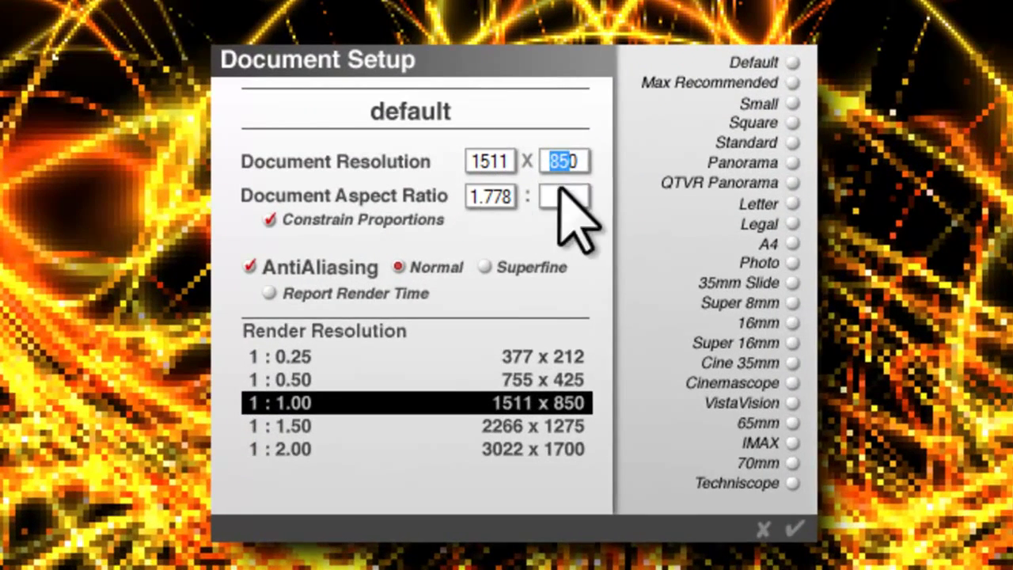
pyautogui.click(554, 380)
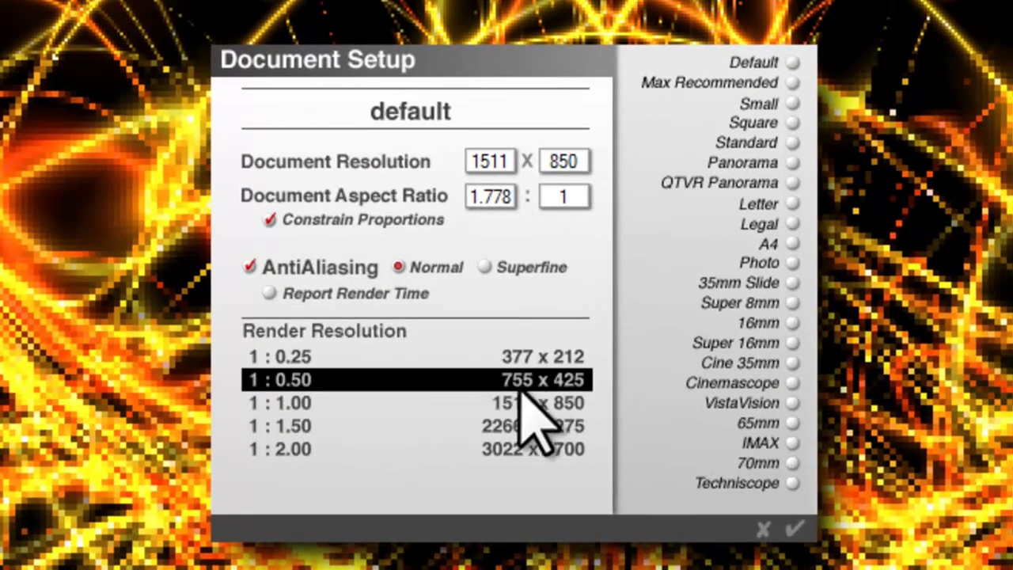
pyautogui.click(806, 539)
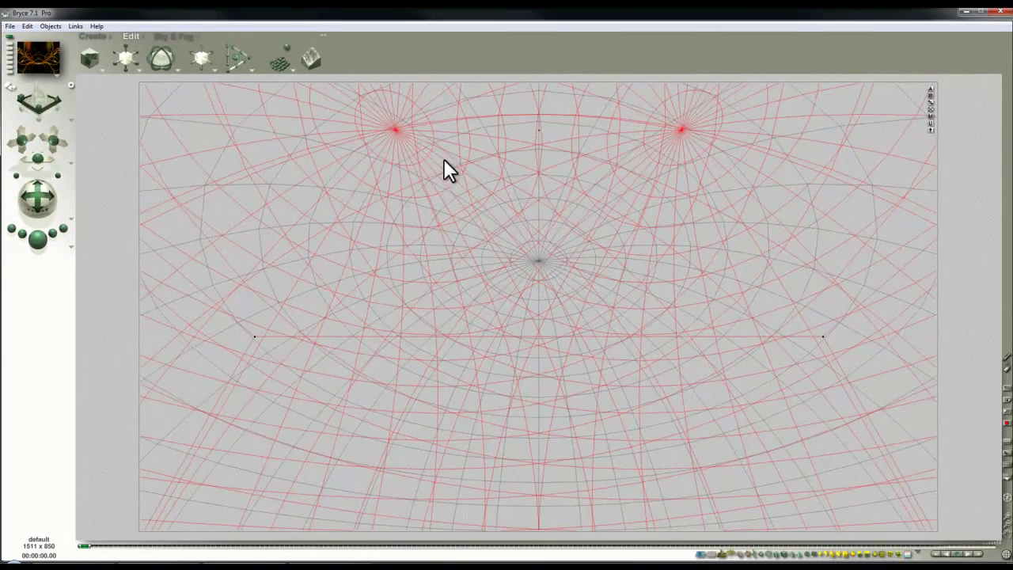
# Open the selection's material and set Anisotropy to 100 with a black colour.
pyautogui.rightClick(550, 282)
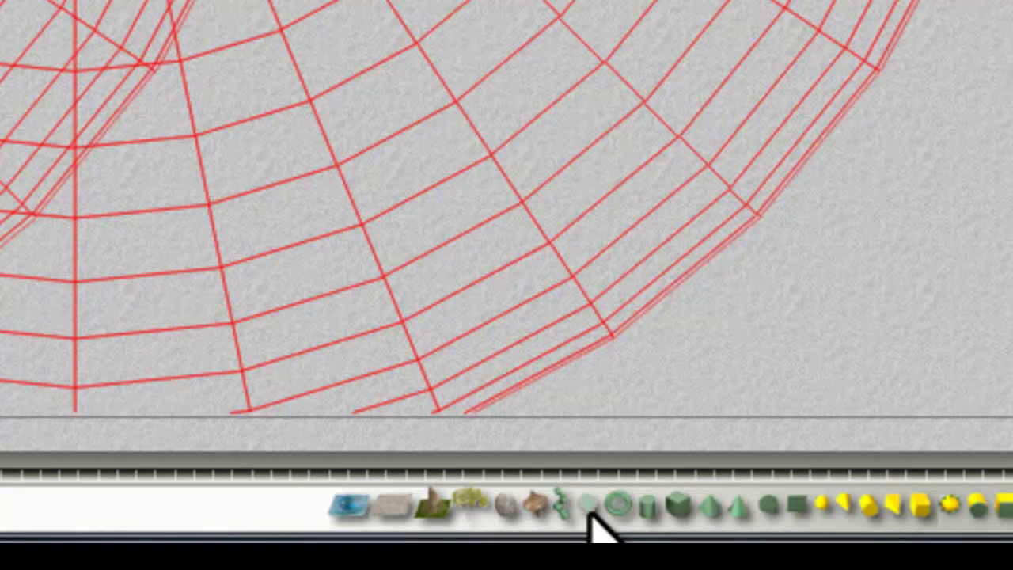
pyautogui.hotkey('ctrl', 'm')
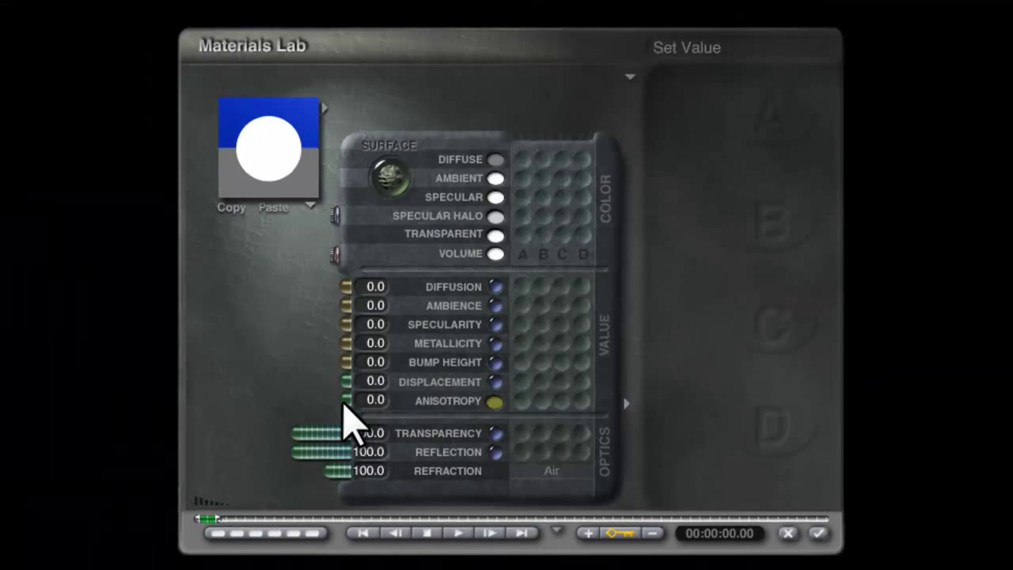
pyautogui.click(344, 402)
pyautogui.click(494, 402)
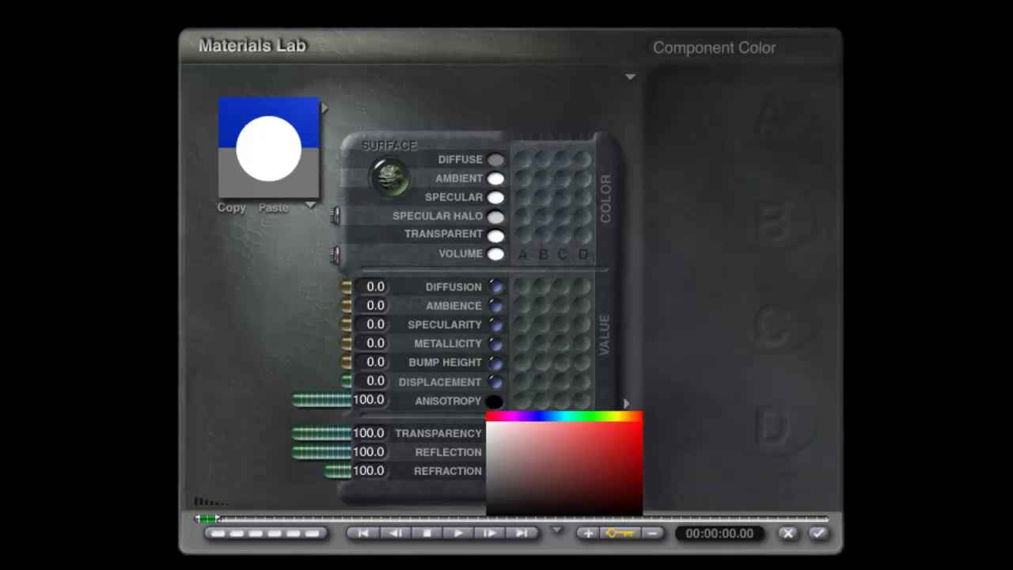
pyautogui.click(475, 413)
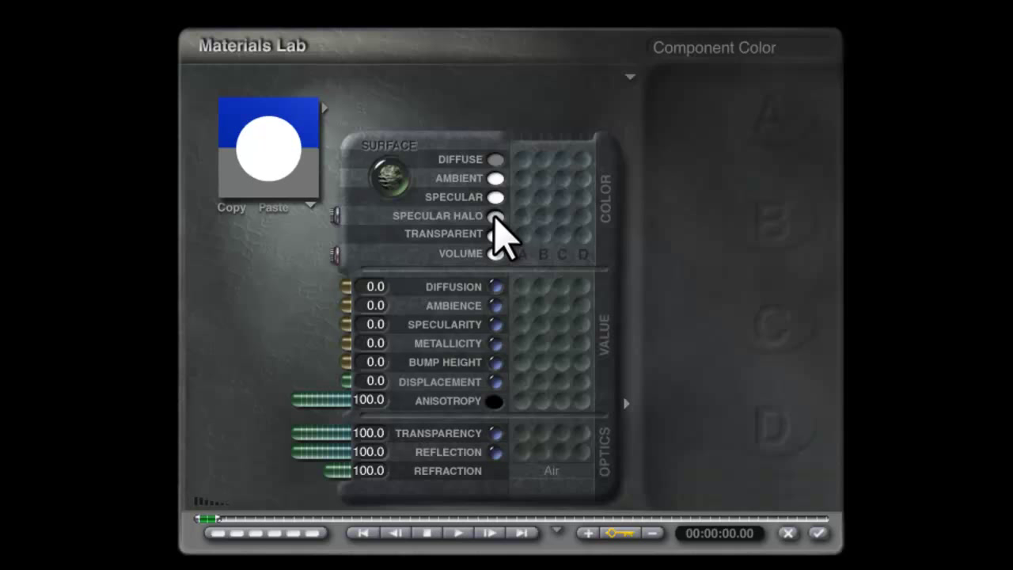
# Darken the Specular Halo colour to lightness 84 in HLS and apply the material.
pyautogui.click(496, 217)
pyautogui.click(469, 354)
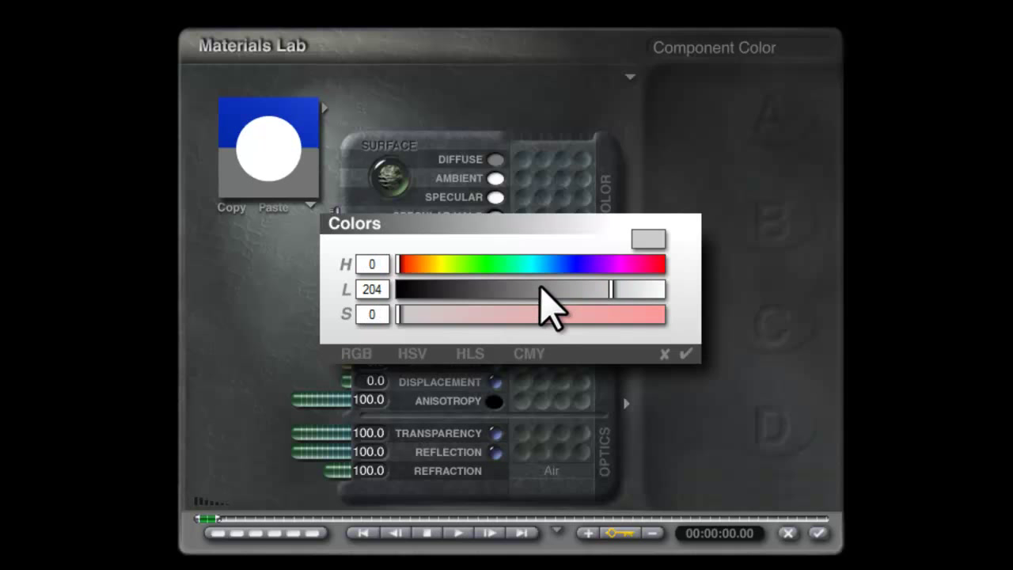
pyautogui.moveTo(611, 295); pyautogui.dragTo(481, 291)
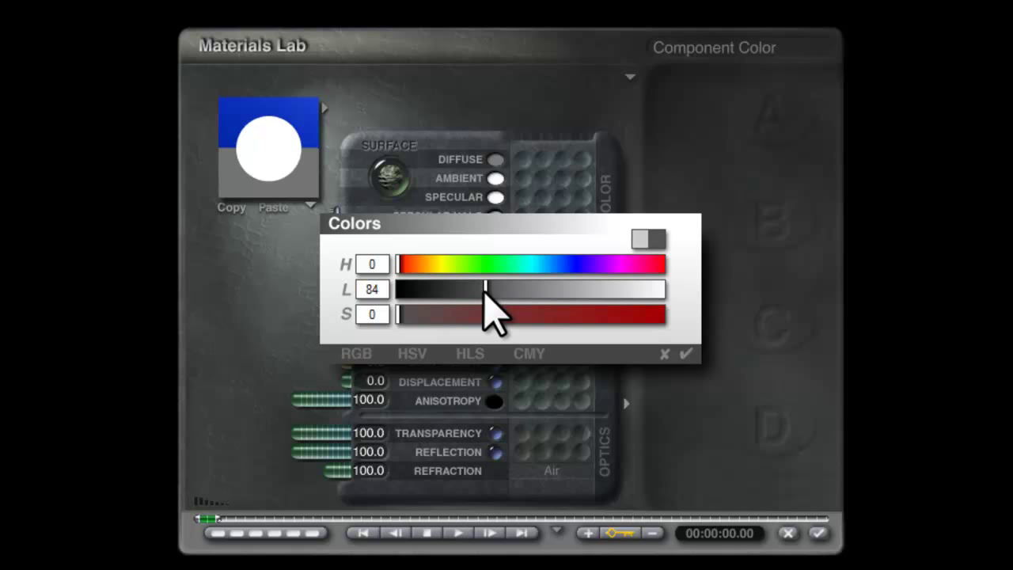
pyautogui.click(685, 354)
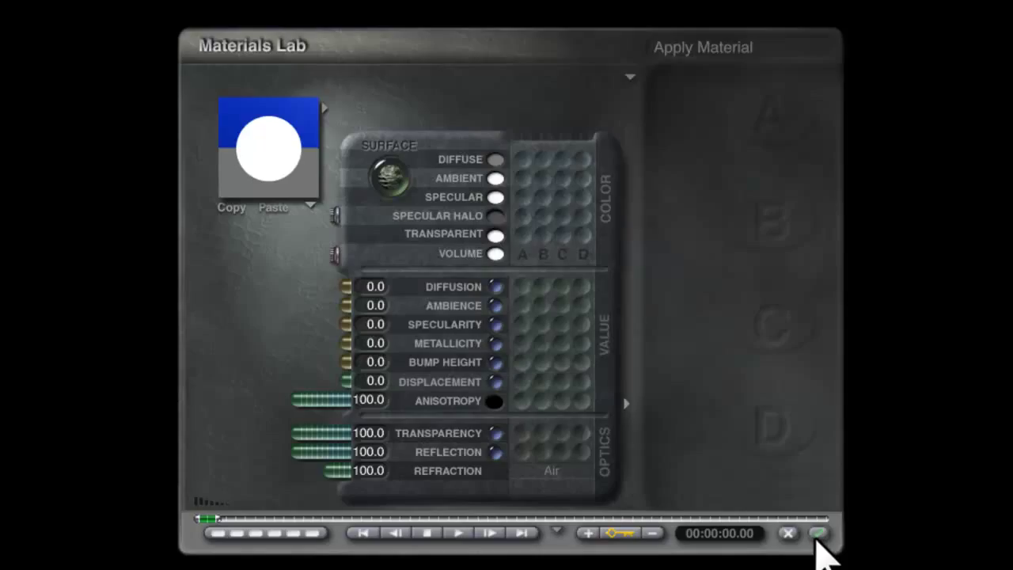
pyautogui.click(818, 534)
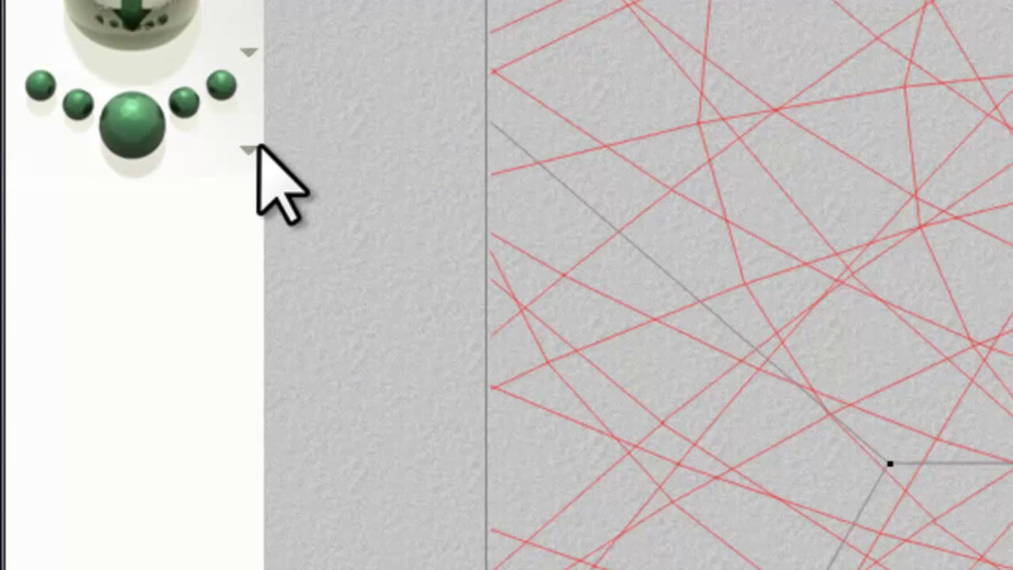
# In Render Options choose Premium quality with Blurry Reflections, then start rendering.
pyautogui.click(73, 246)
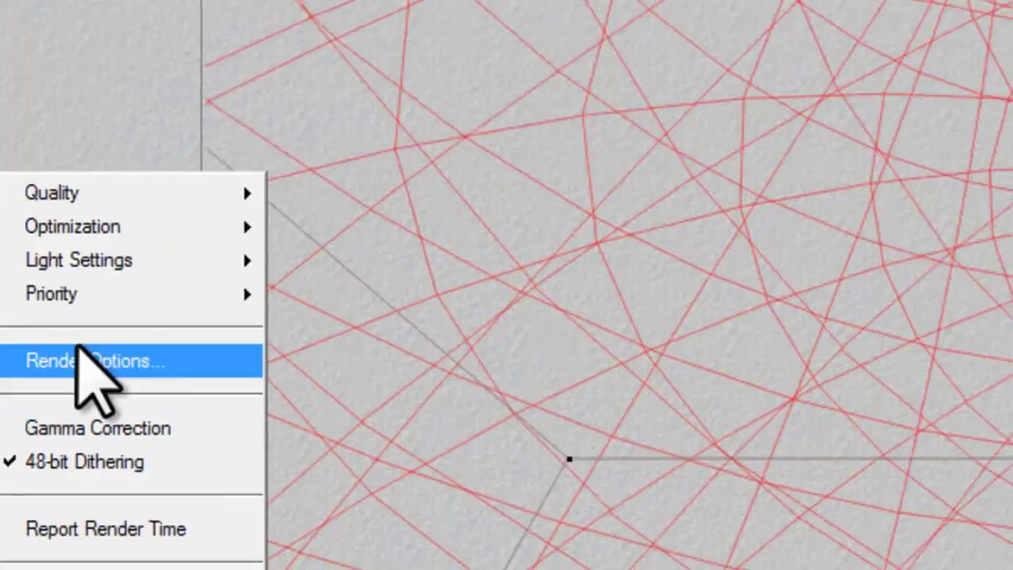
pyautogui.click(77, 349)
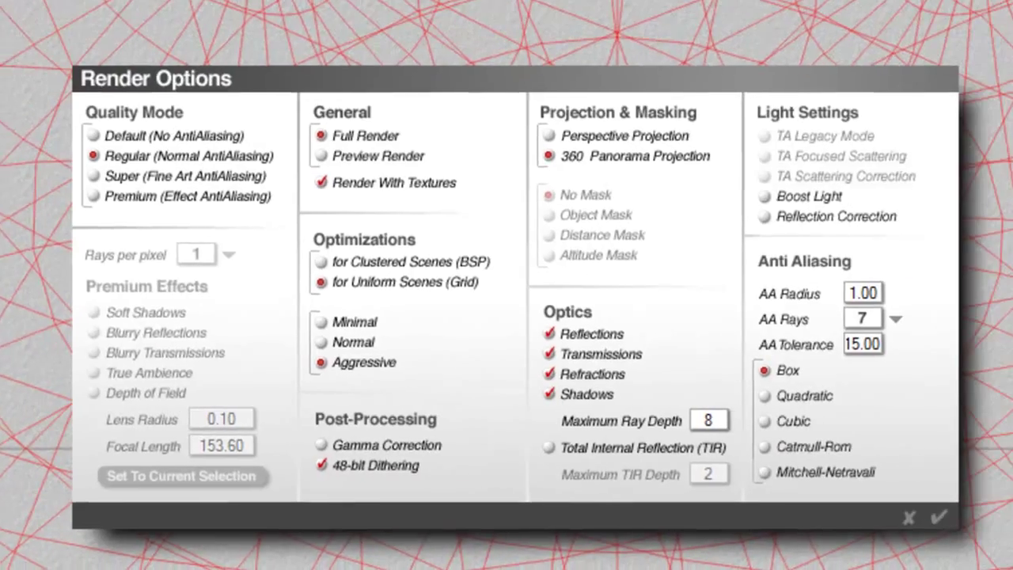
pyautogui.click(84, 197)
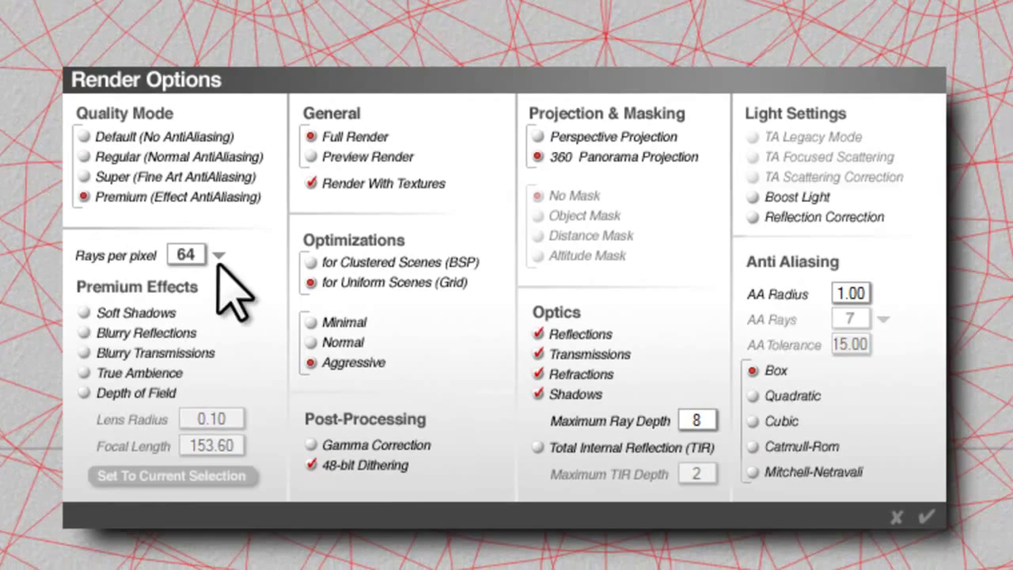
pyautogui.click(85, 333)
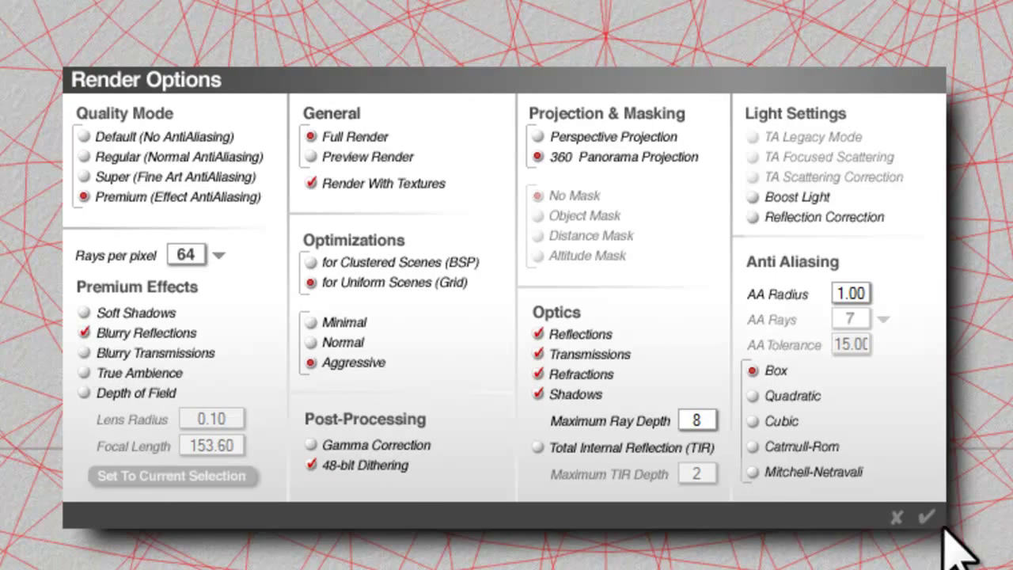
pyautogui.click(762, 420)
pyautogui.click(38, 239)
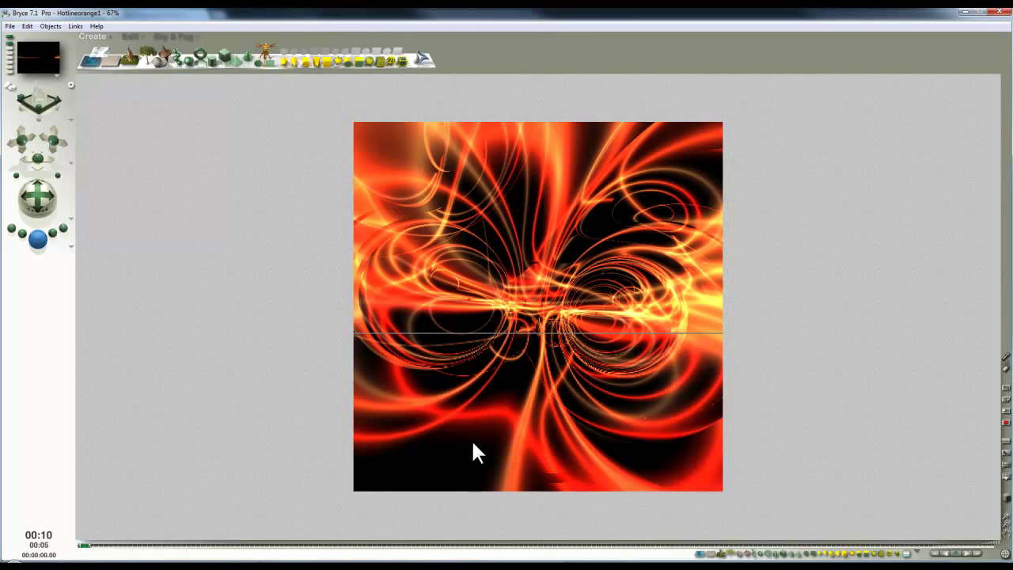
# Clear the render and inspect the nested sphere wireframes through the F4 and F5 camera views.
pyautogui.click(270, 326)
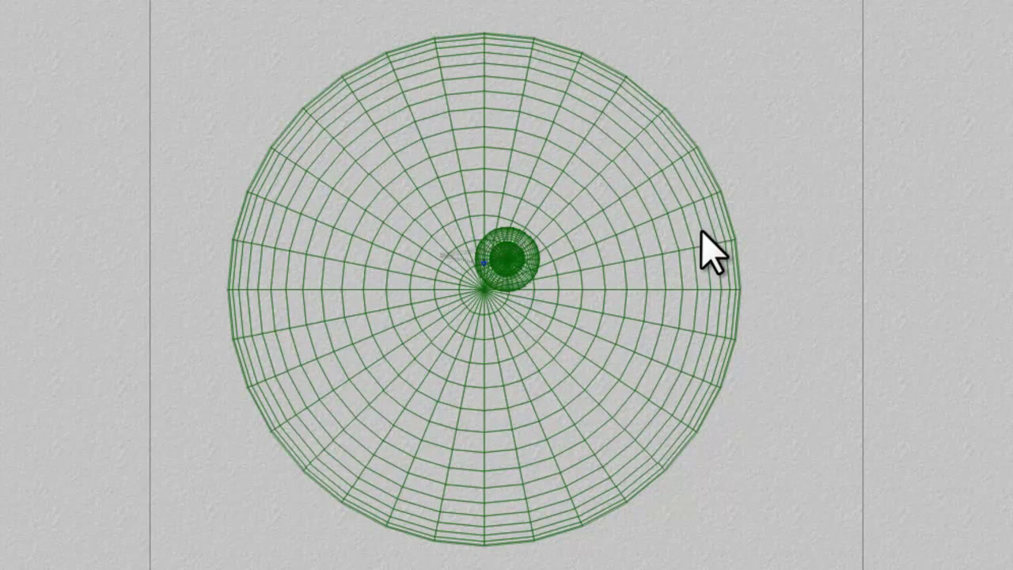
pyautogui.press('F4')
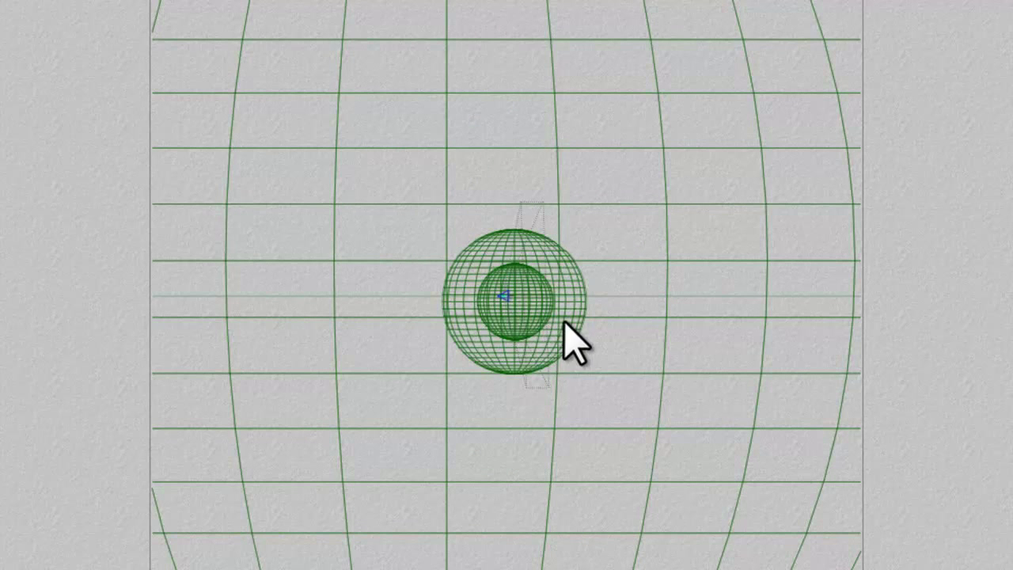
pyautogui.press('F5')
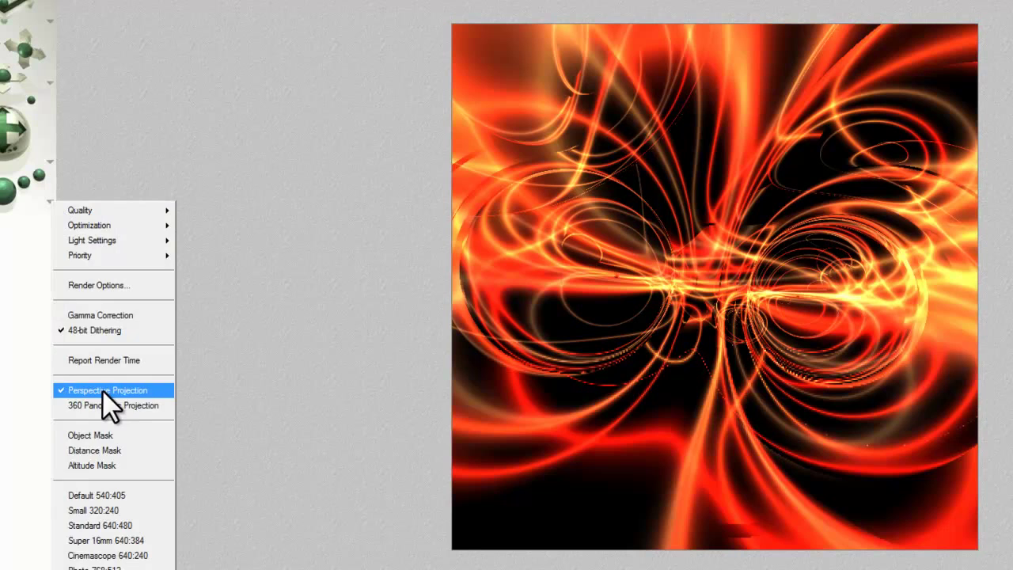
# Close the render settings list and clear the render back to the wireframe view.
pyautogui.click(102, 390)
pyautogui.click(539, 370)
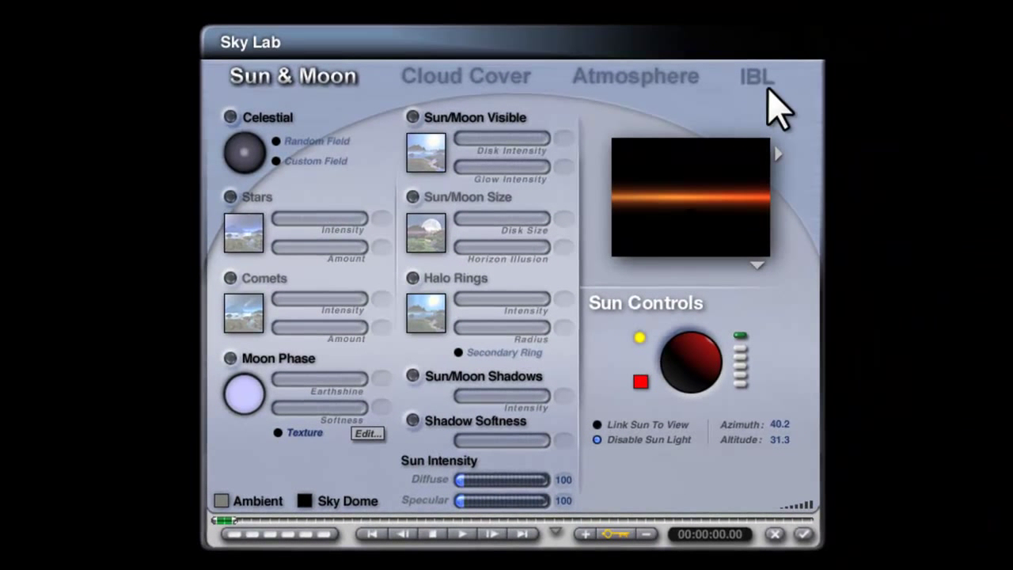
# Review the IBL and Atmosphere settings, confirming the haze colour stays orange.
pyautogui.click(756, 78)
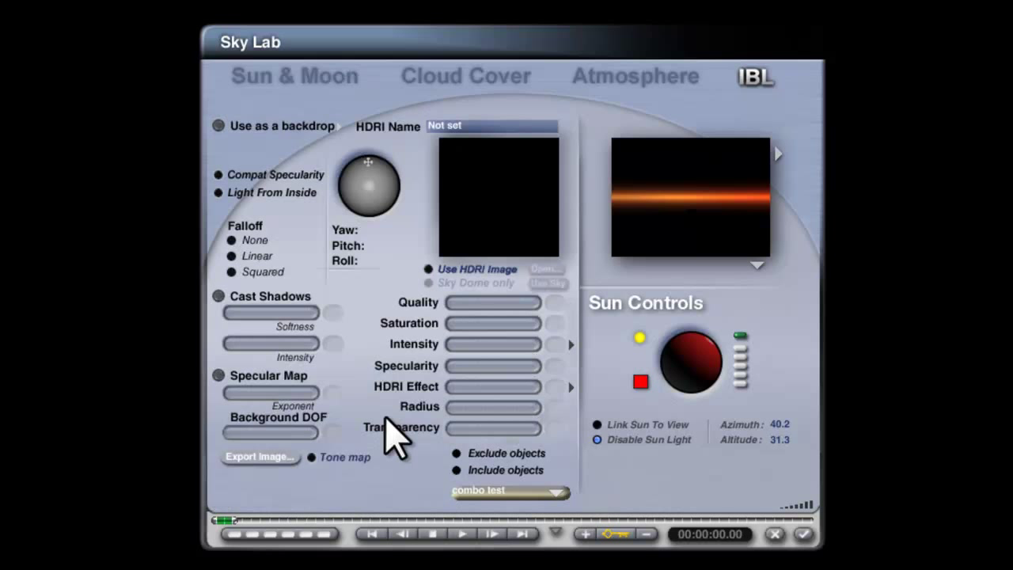
pyautogui.click(659, 89)
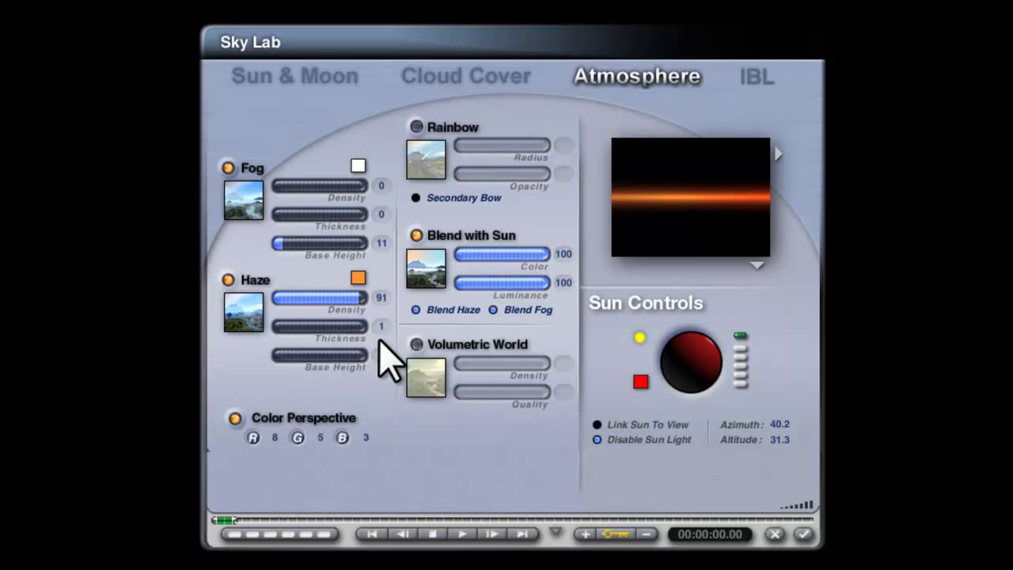
pyautogui.click(359, 278)
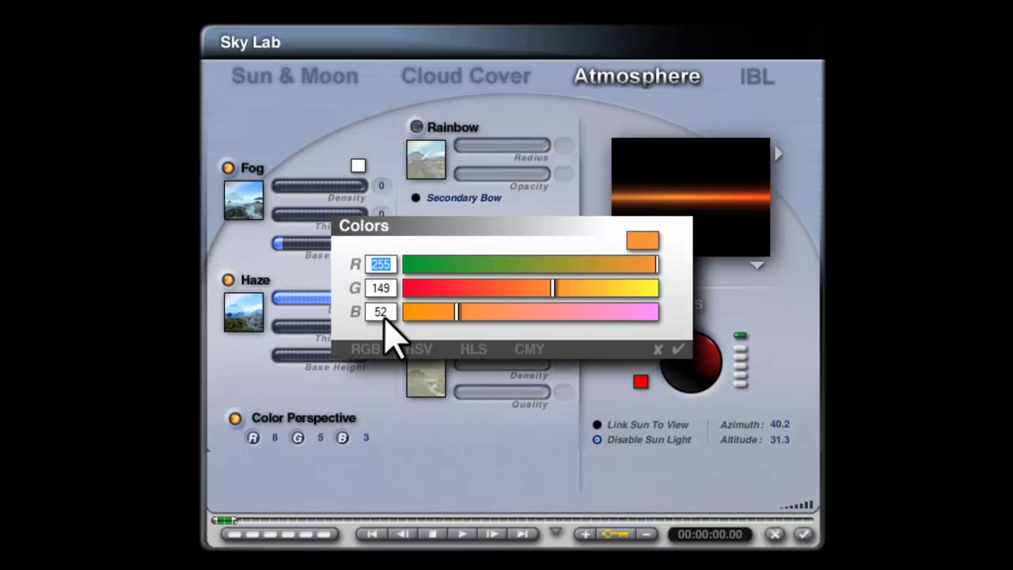
pyautogui.click(679, 351)
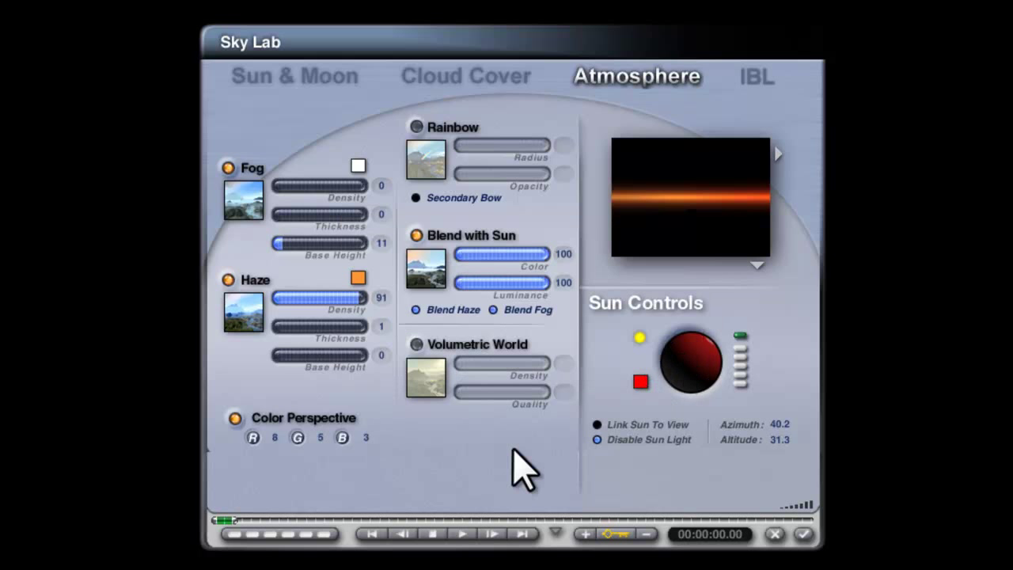
# Confirm the red sun colour, check Cloud Cover, and return to Sun & Moon.
pyautogui.click(642, 383)
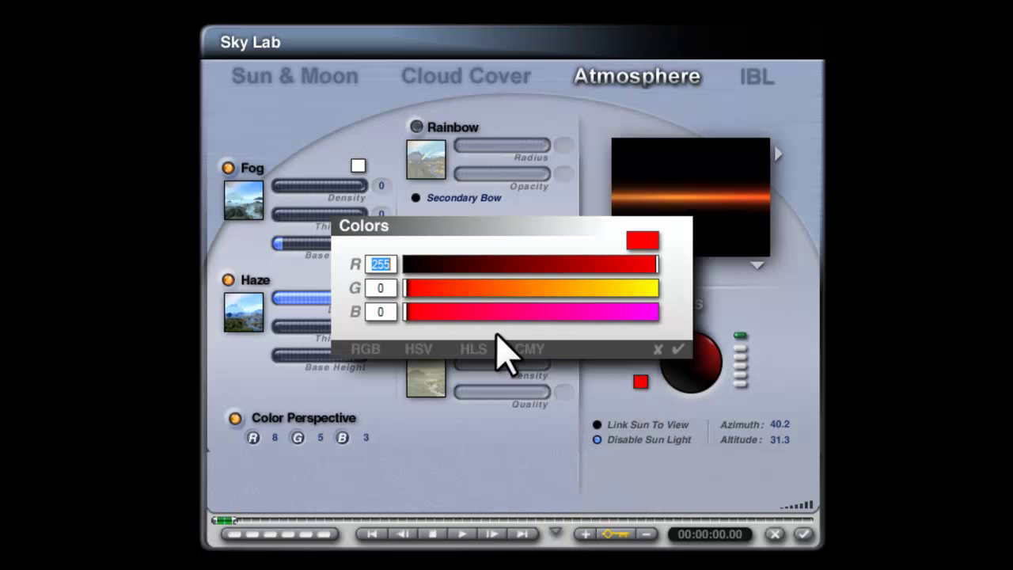
pyautogui.click(677, 350)
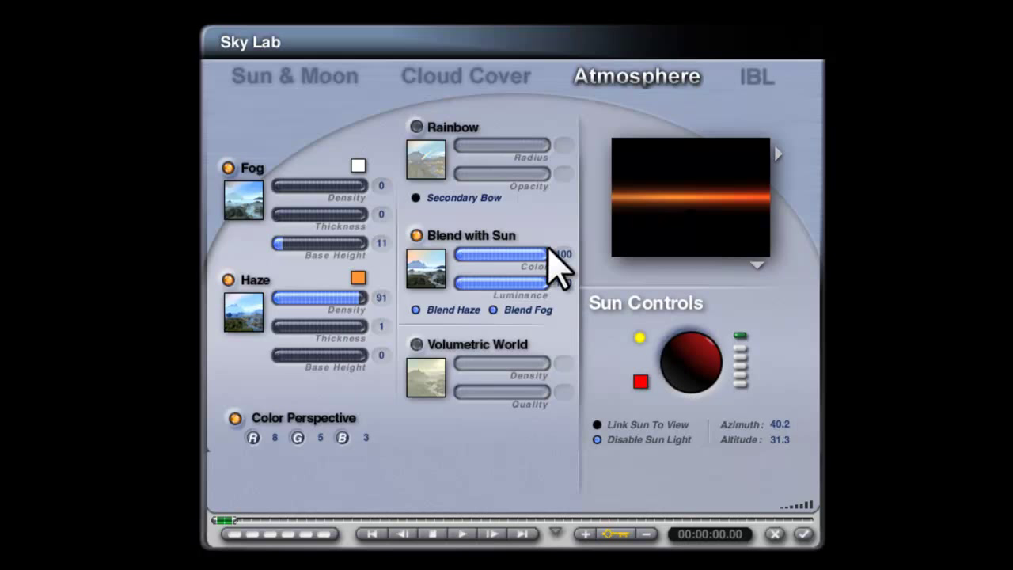
pyautogui.click(428, 79)
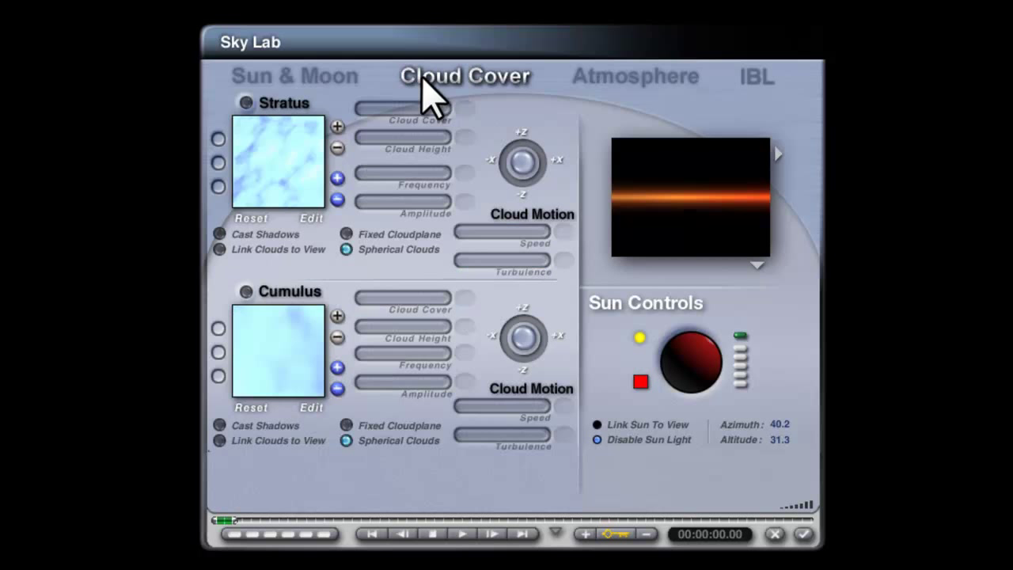
pyautogui.click(333, 79)
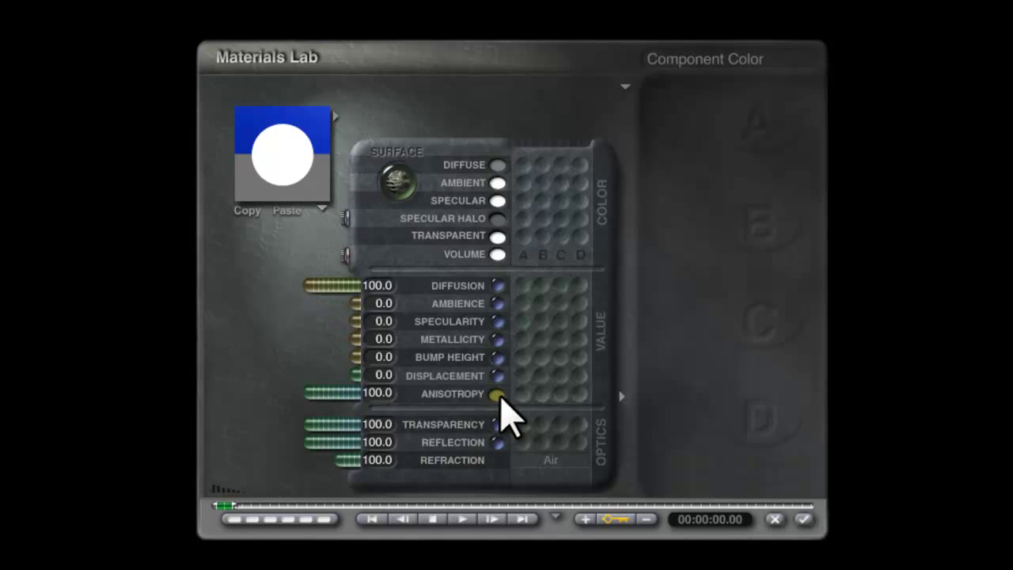
# Open the light-line material's Specular Halo colour to check it.
pyautogui.click(496, 219)
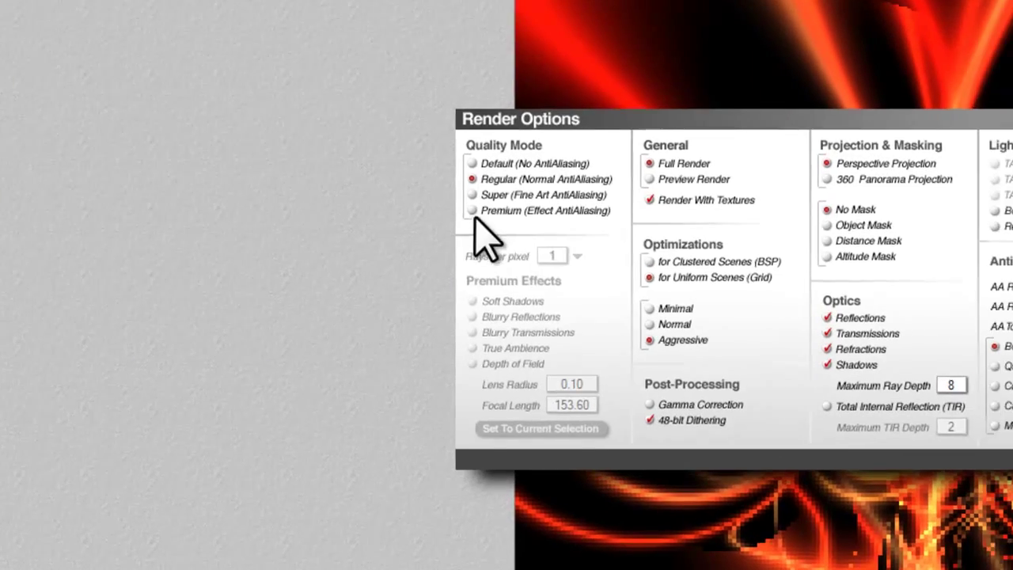
# Switch antialiasing to Premium quality and enable Blurry Reflections.
pyautogui.click(550, 215)
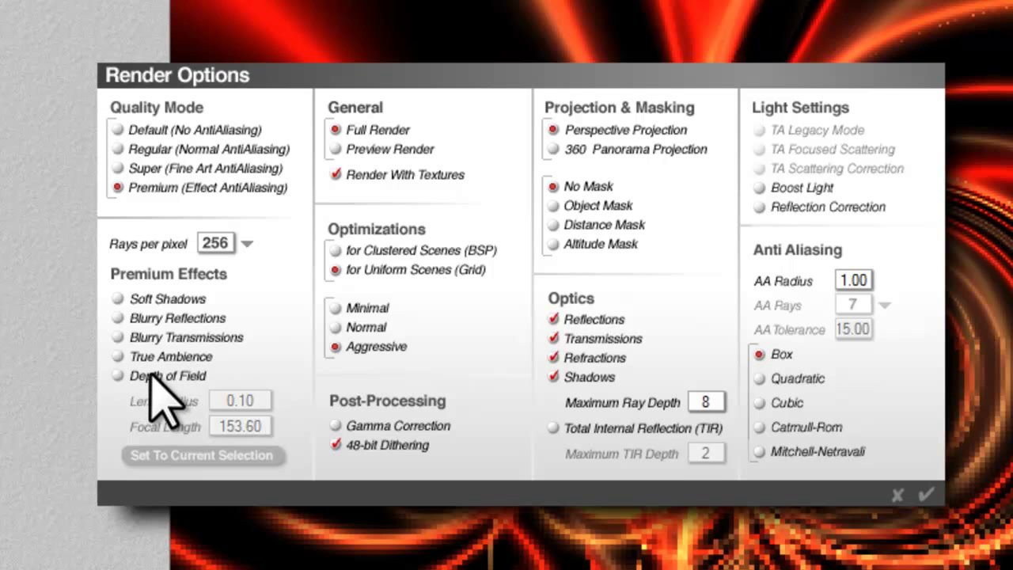
pyautogui.click(119, 318)
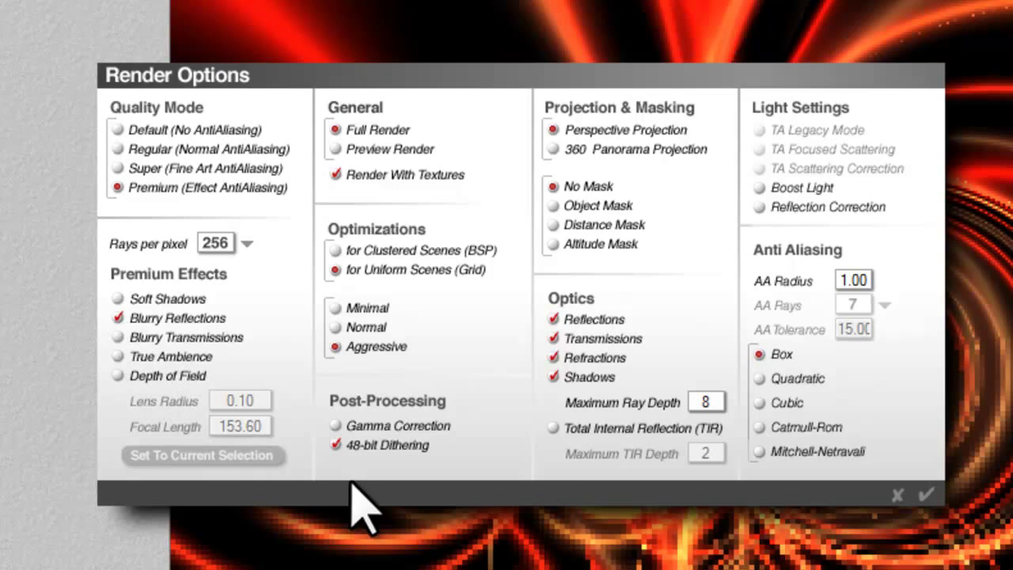